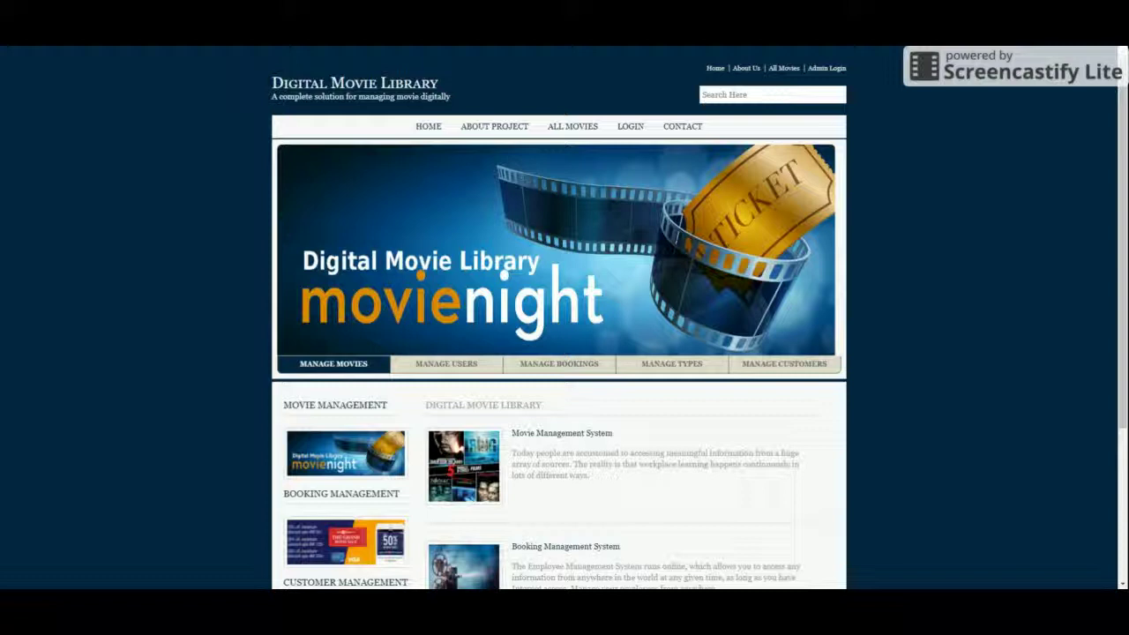
# Step: Browse the home page, previewing the user management and type management sections
pyautogui.scroll(-3, 398, 386)
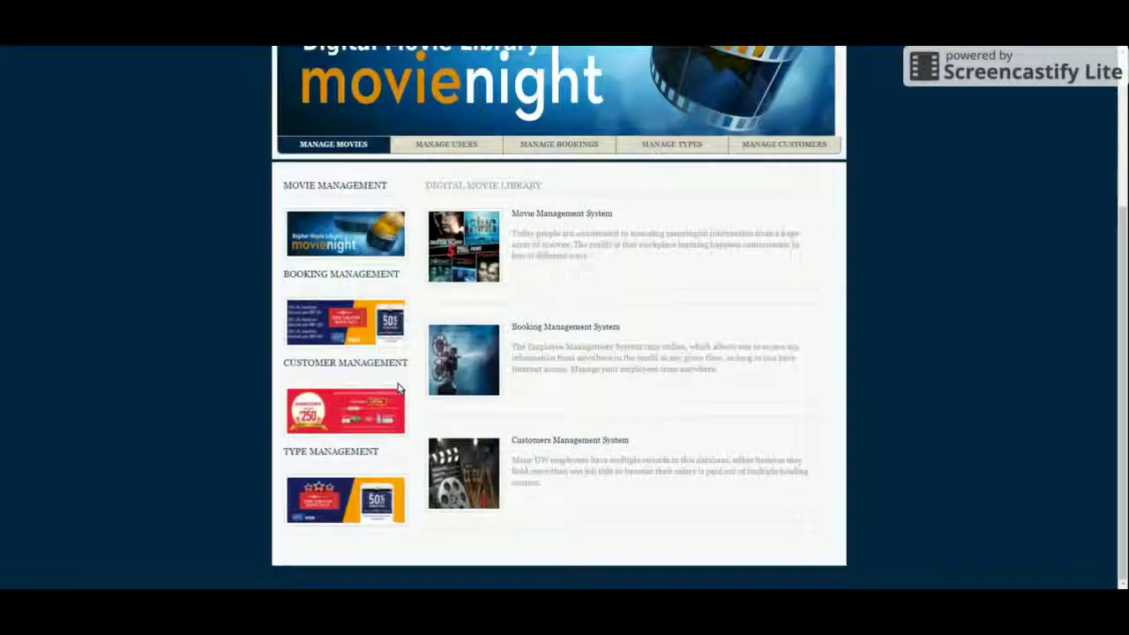
pyautogui.scroll(3, 397, 385)
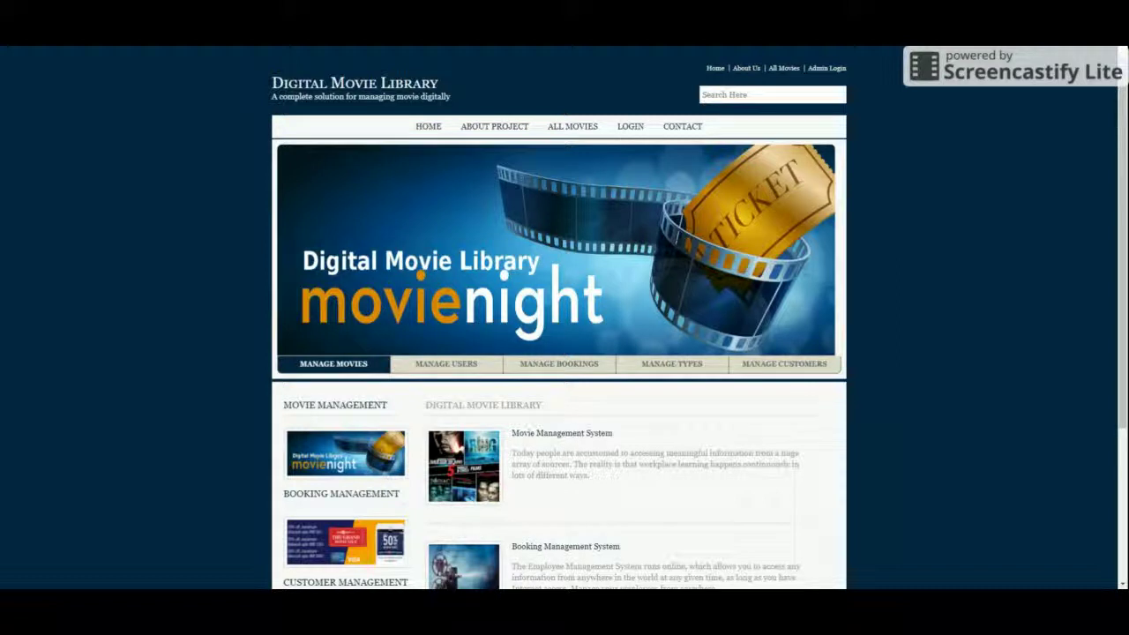
pyautogui.scroll(-3, 564, 415)
pyautogui.scroll(3, 564, 414)
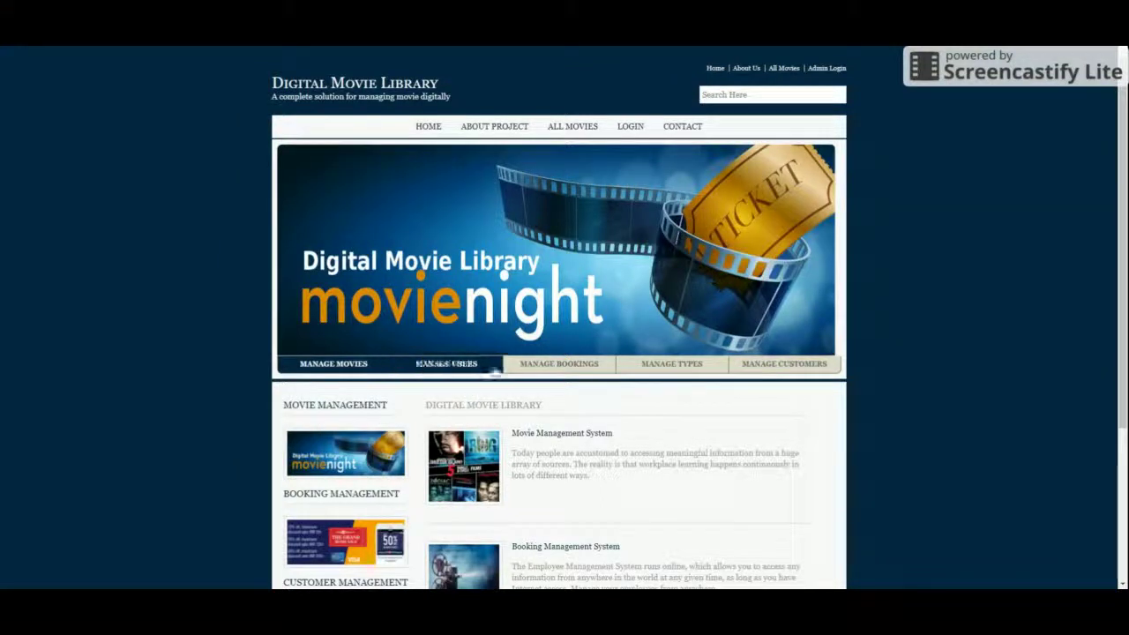
pyautogui.click(442, 369)
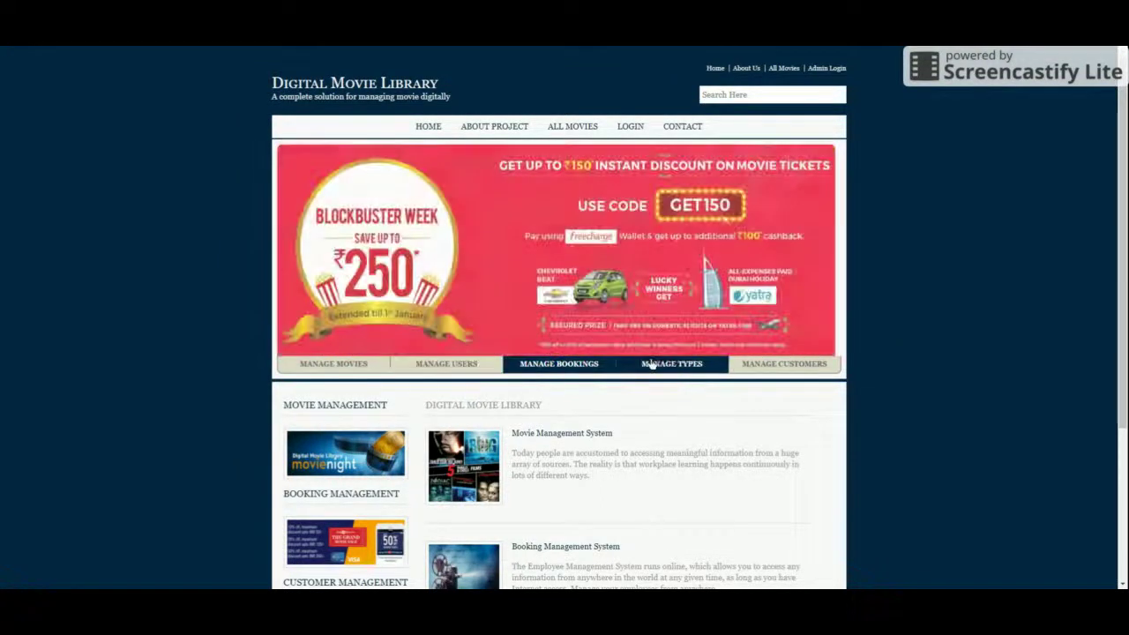
pyautogui.click(688, 365)
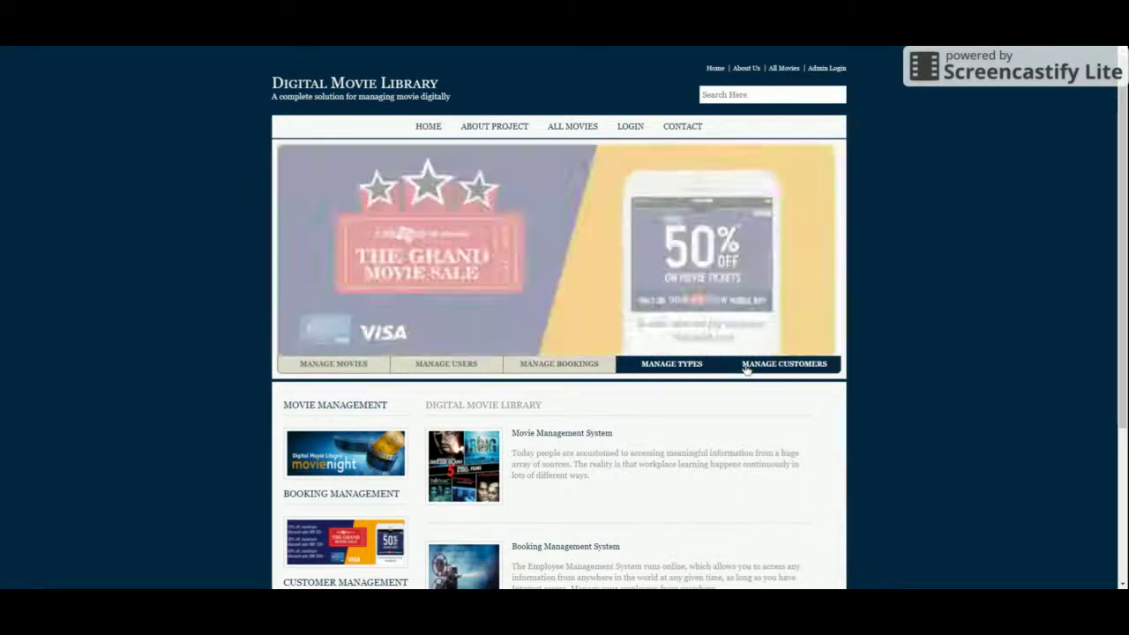
pyautogui.scroll(-3, 556, 379)
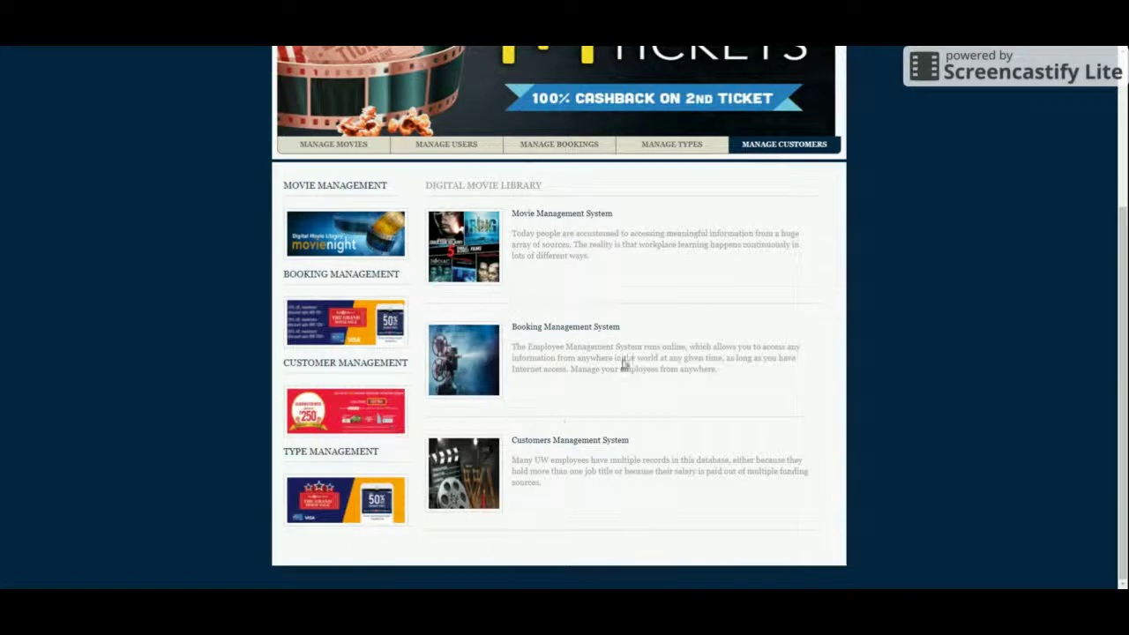
pyautogui.scroll(3, 542, 522)
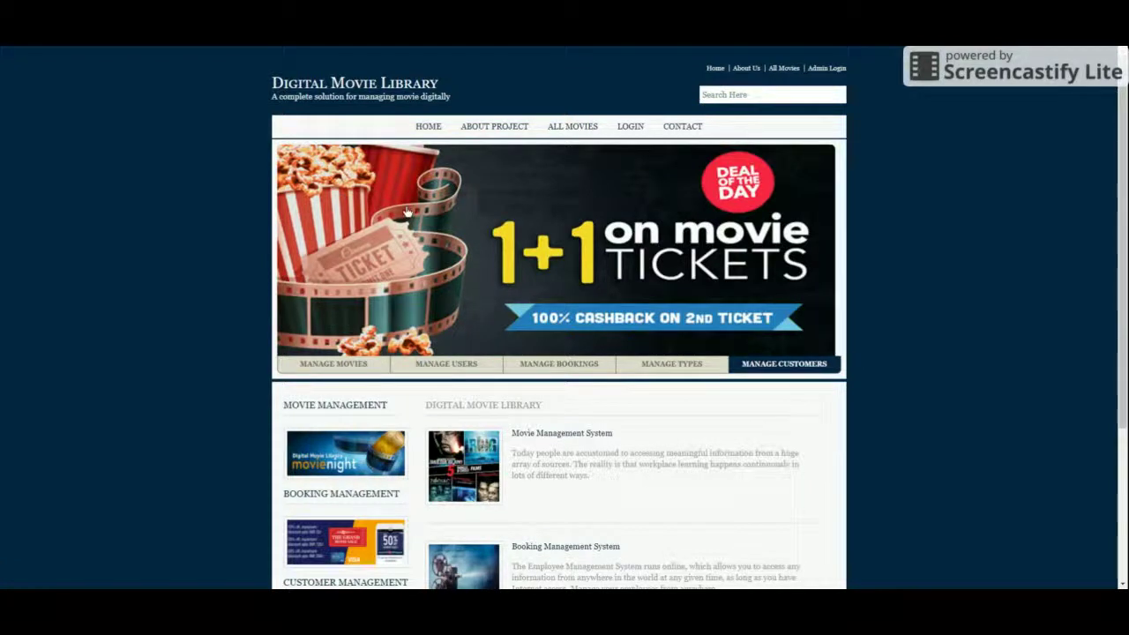
# Step: Return to the home page, then open About Project and scroll through its introduction
pyautogui.click(427, 126)
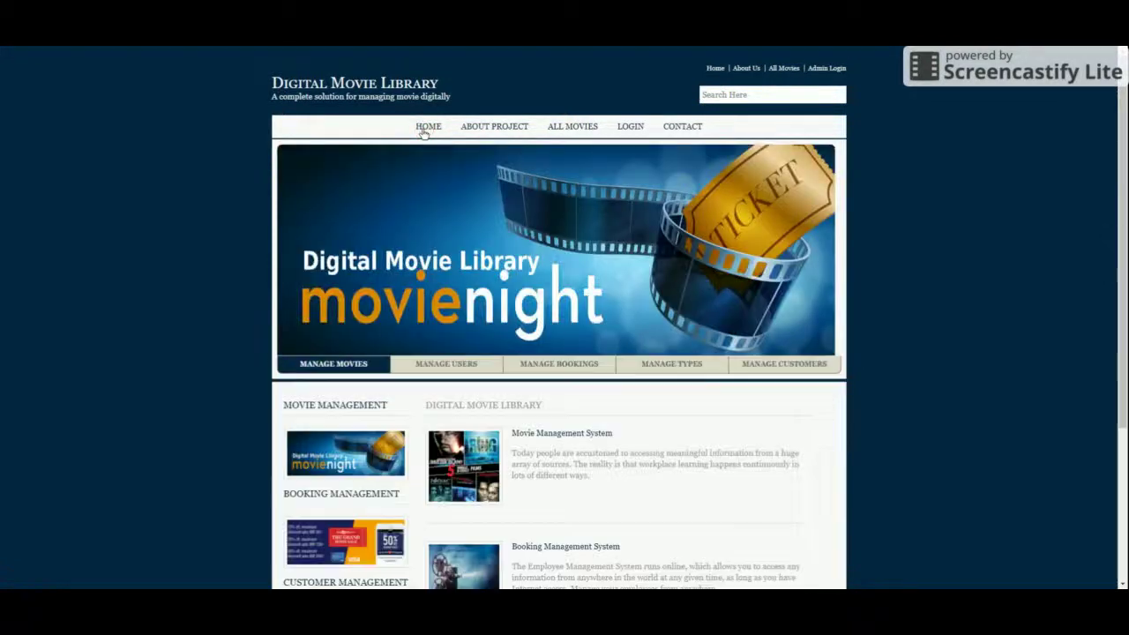
pyautogui.scroll(-3, 523, 357)
pyautogui.scroll(3, 523, 357)
pyautogui.click(486, 128)
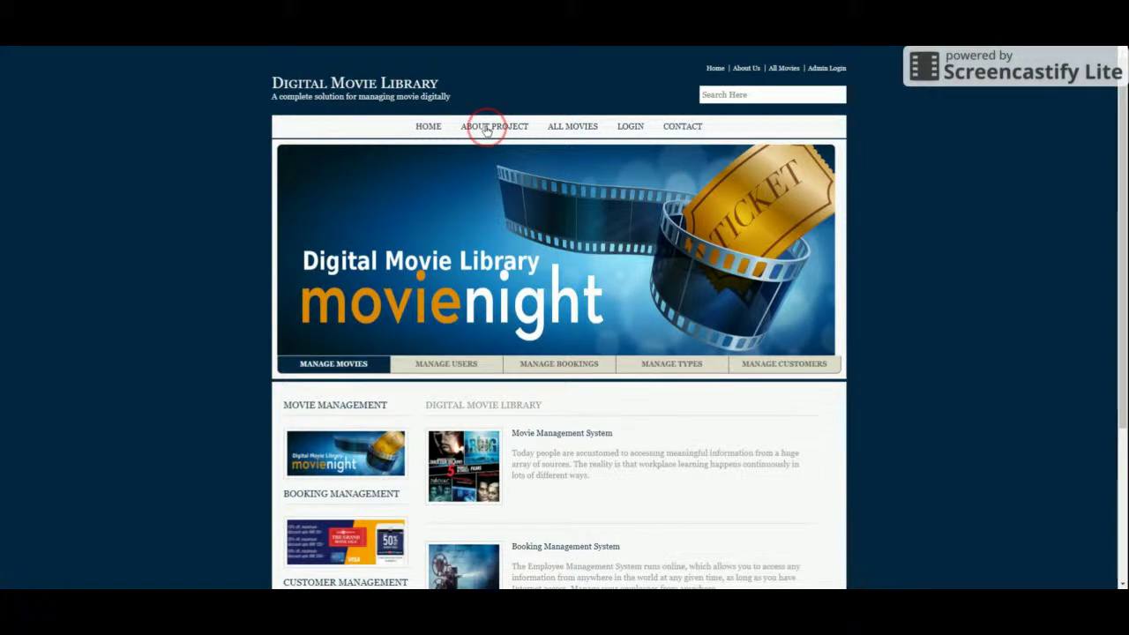
pyautogui.scroll(-1, 544, 346)
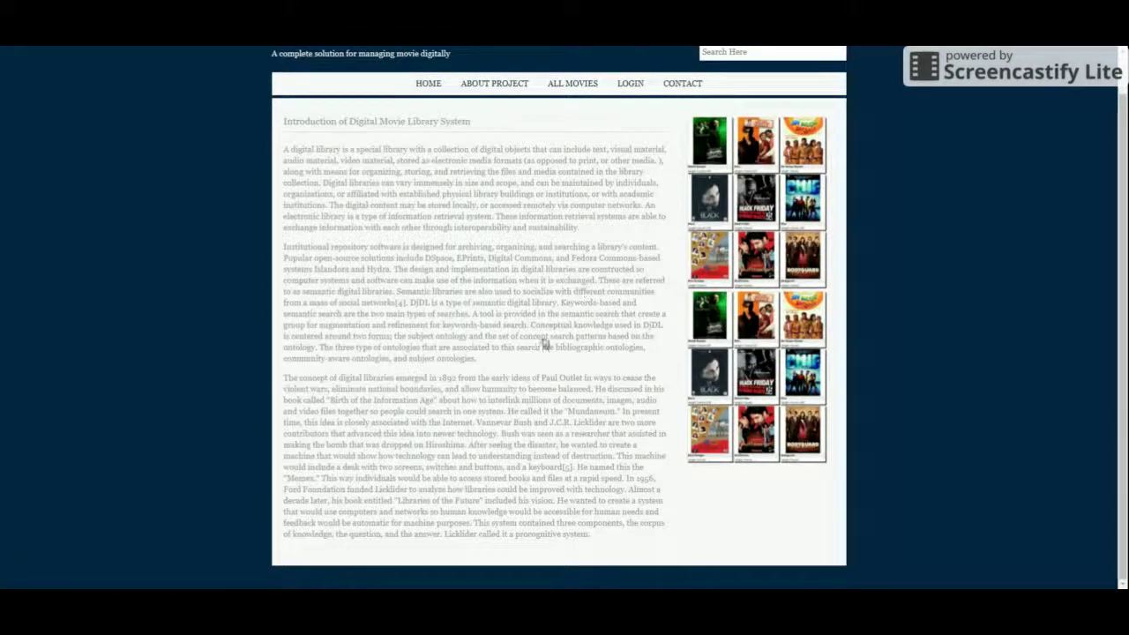
pyautogui.click(277, 156)
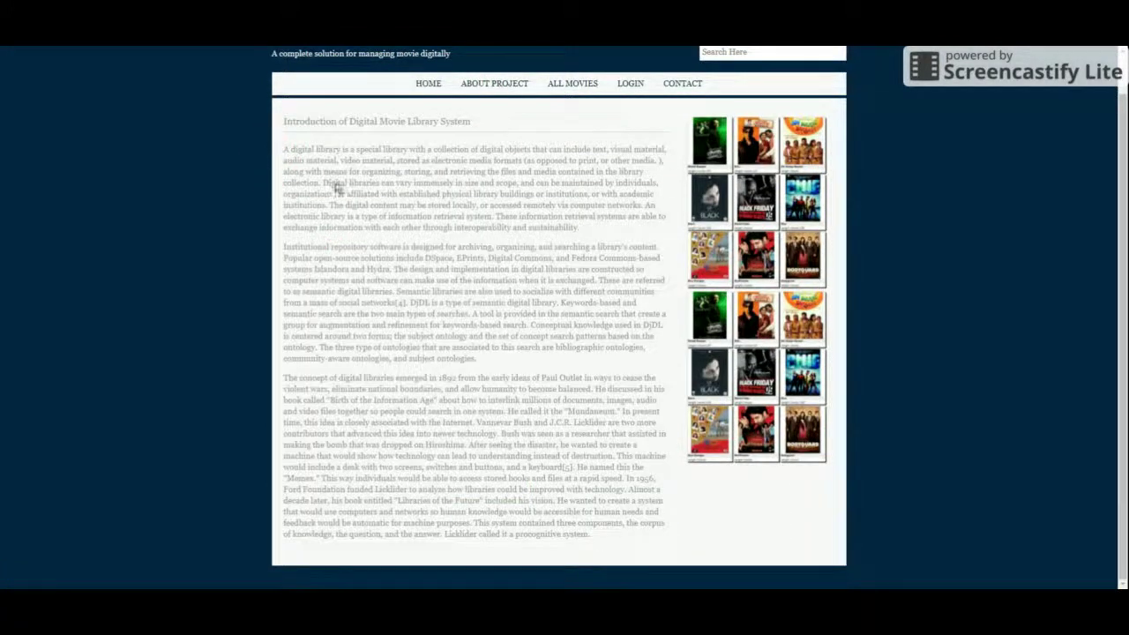
pyautogui.scroll(1, 488, 322)
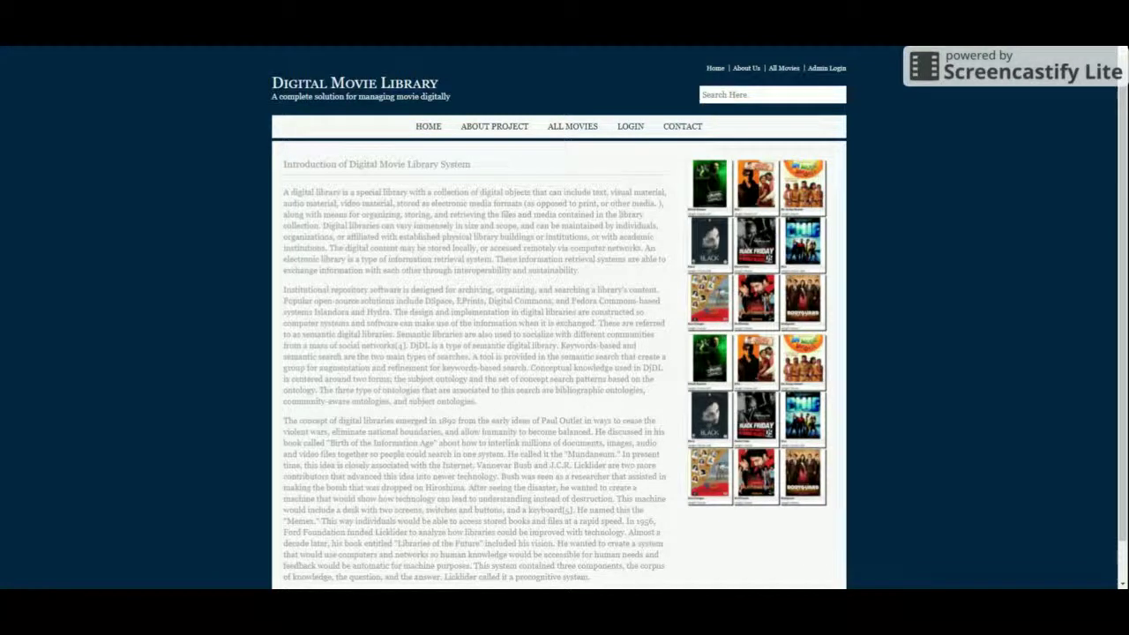
# Step: View the All Movies listing and the admin login form, then open the Contact Us form
pyautogui.click(569, 126)
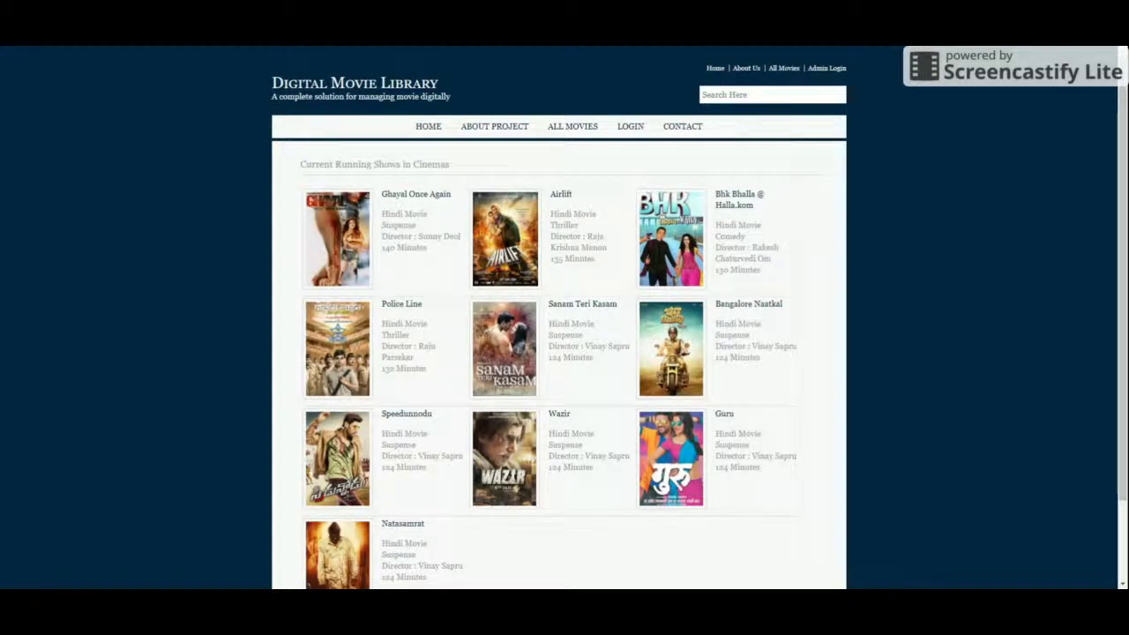
pyautogui.click(629, 126)
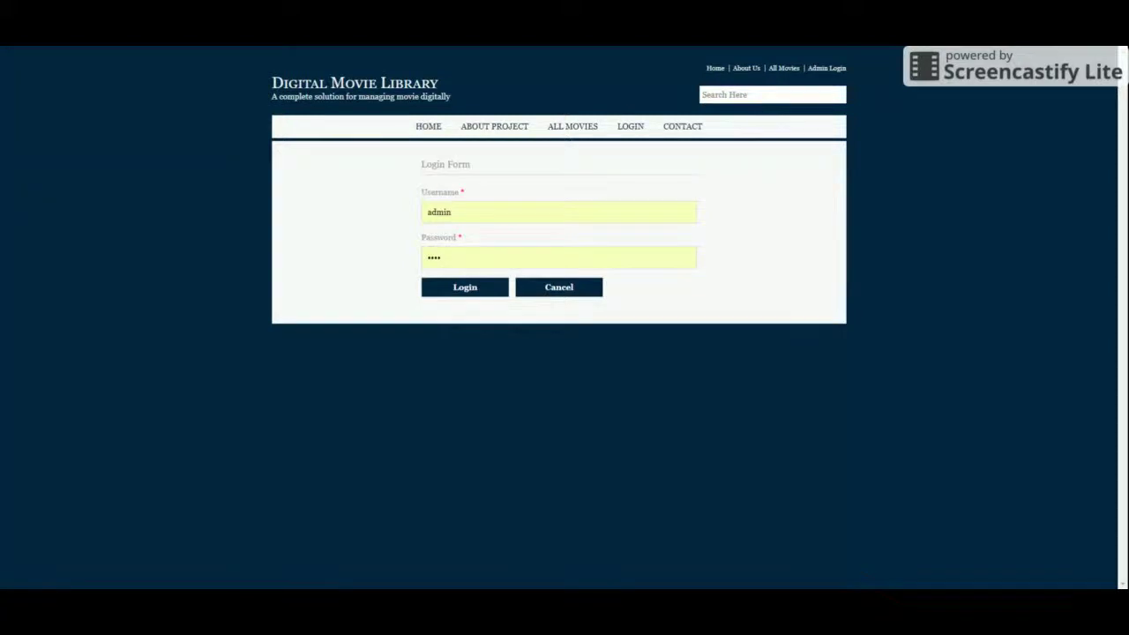
pyautogui.click(684, 132)
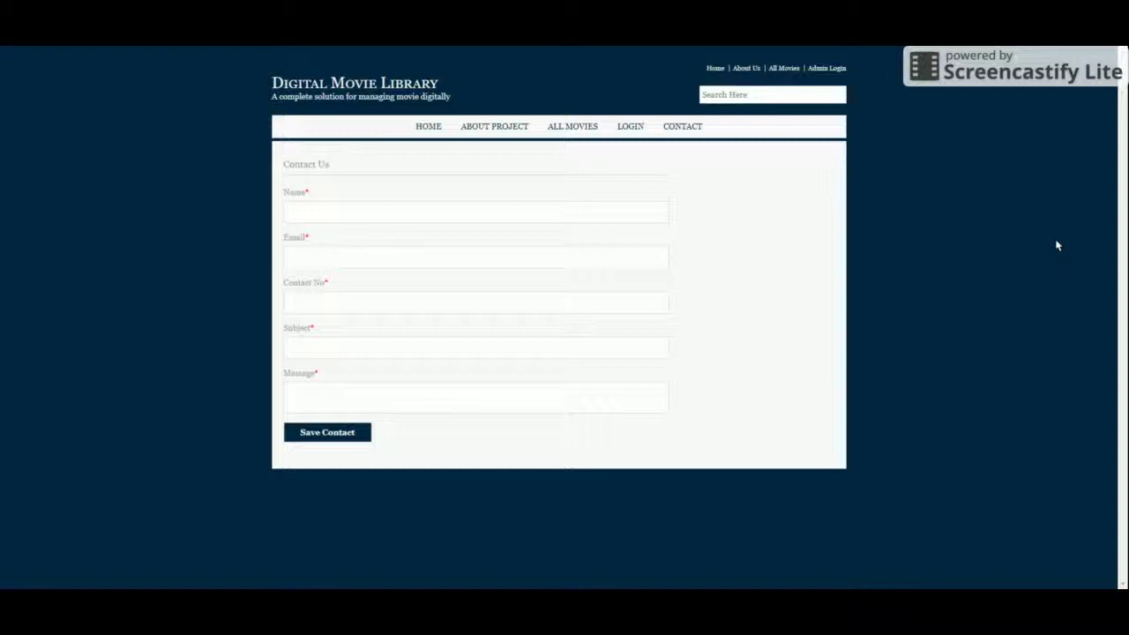
# Step: Submit the contact form with a name, e-mail, phone number, test subject and 'My Test Message'
pyautogui.click(383, 215)
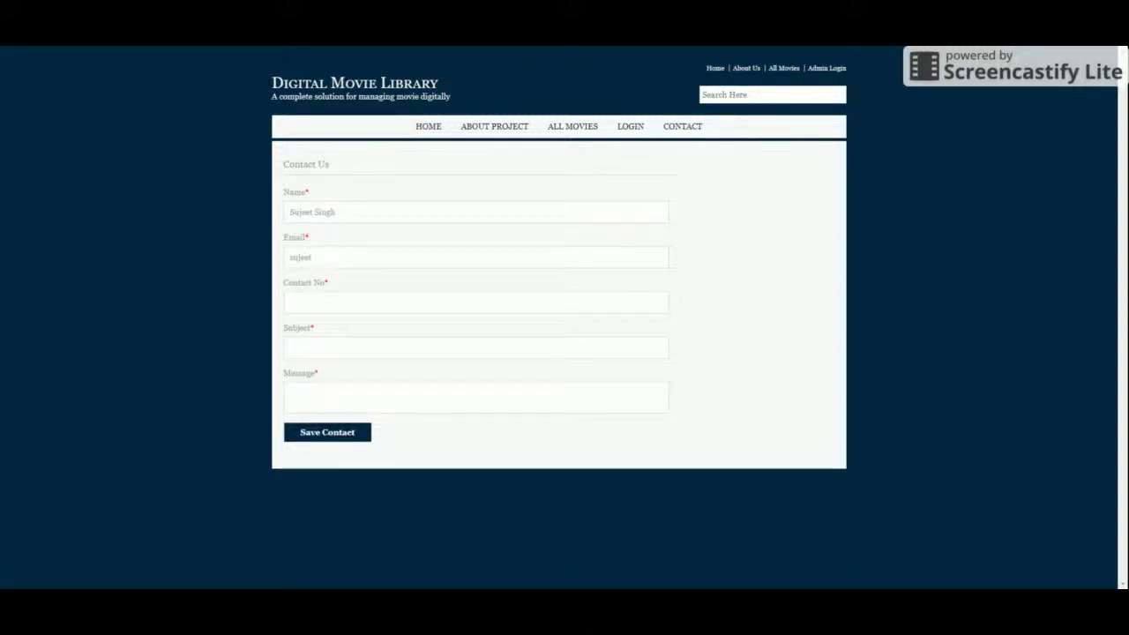
pyautogui.click(476, 303)
pyautogui.write('98765432345')
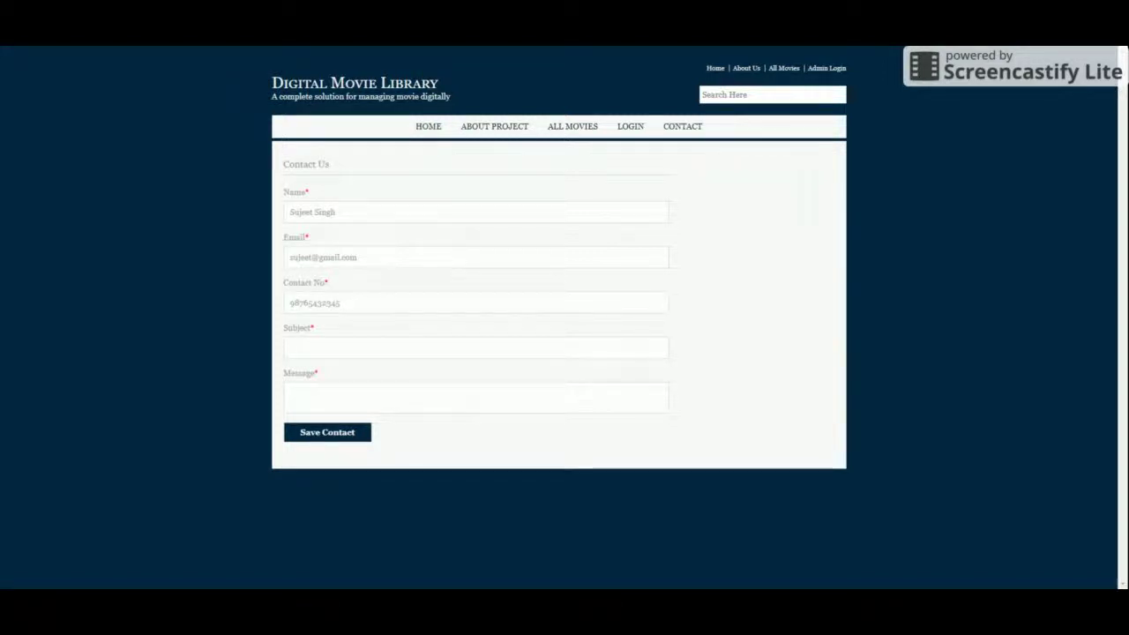
pyautogui.write('My Class')
pyautogui.press('BackSpace')
pyautogui.press('BackSpace')
pyautogui.press('BackSpace')
pyautogui.press('BackSpace')
pyautogui.press('BackSpace')
pyautogui.write('Tas')
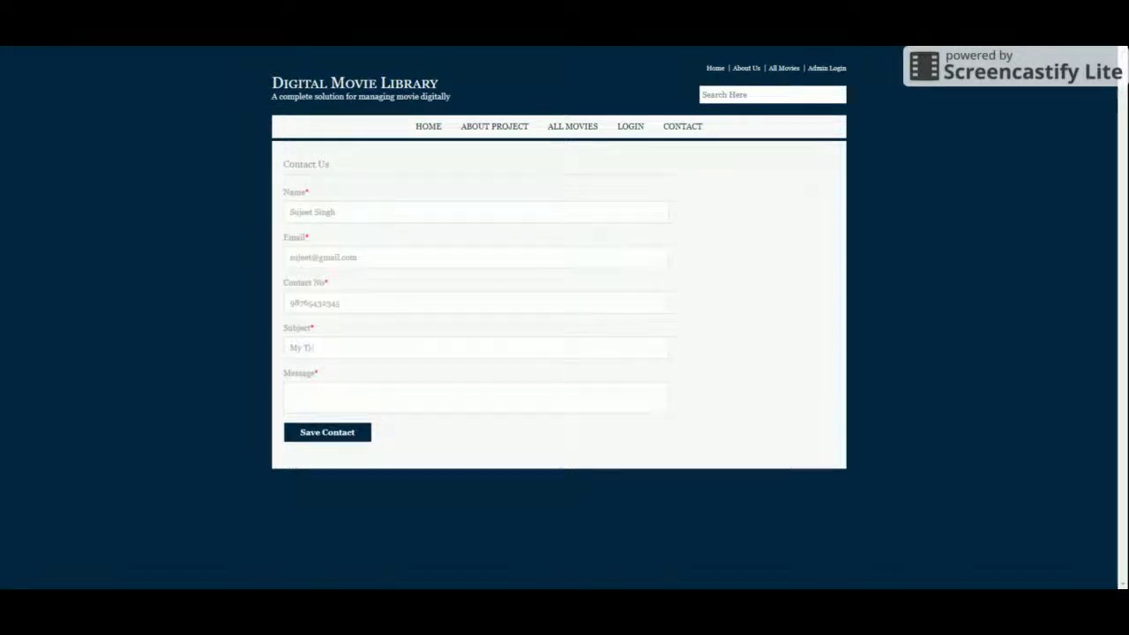
pyautogui.write('t Subject')
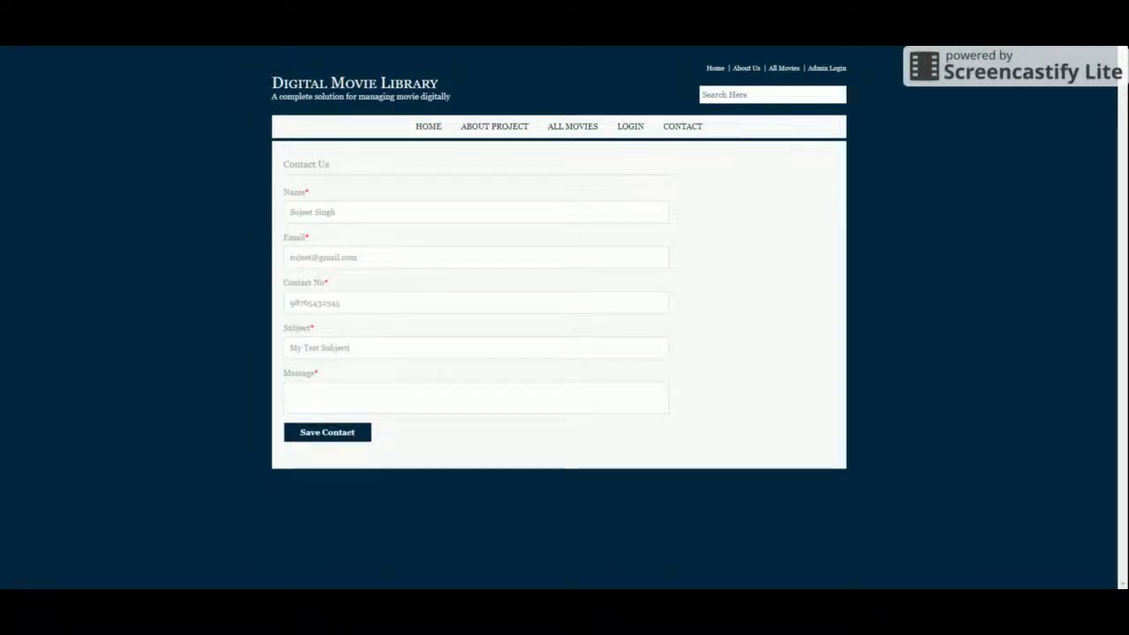
pyautogui.press('Tab')
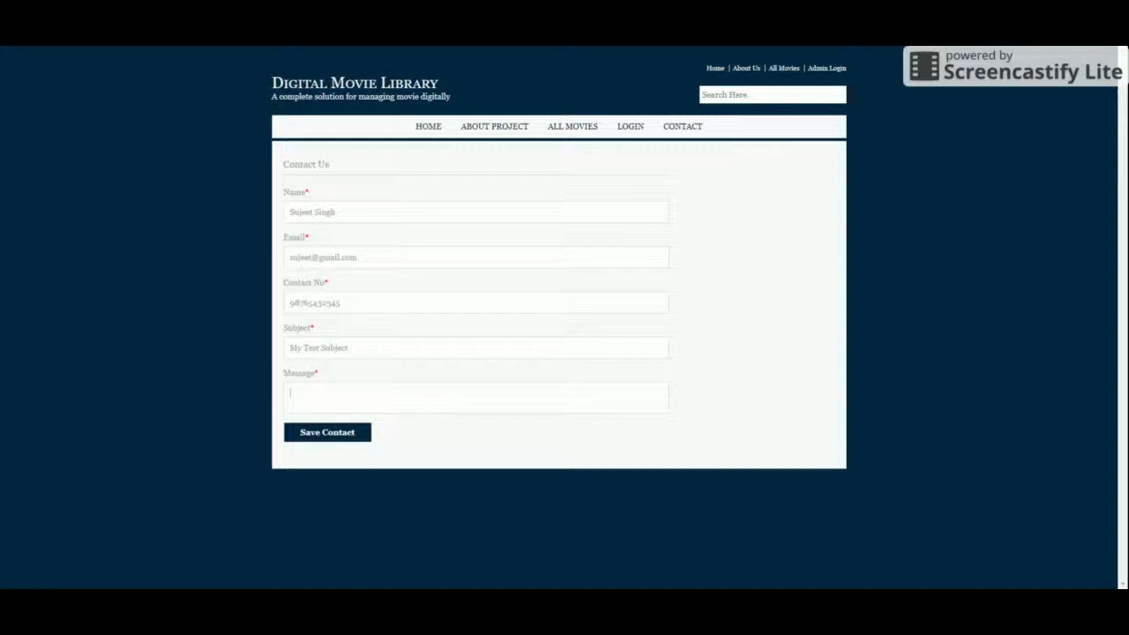
pyautogui.write('My Test Message')
pyautogui.click(343, 433)
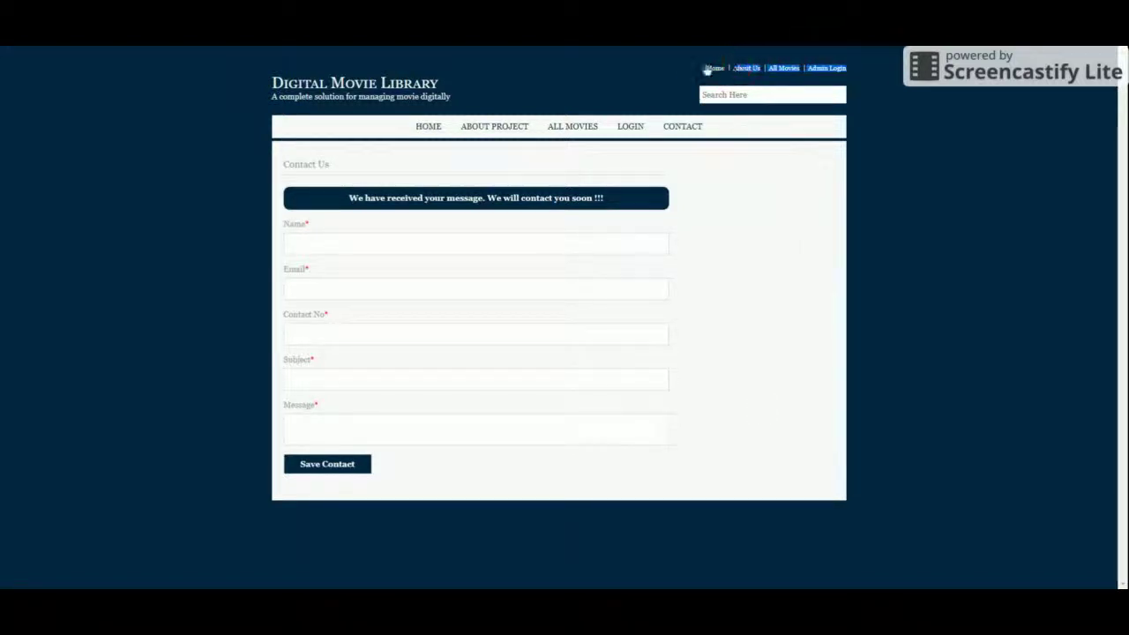
# Step: Visit the Home, About Us and Admin Login pages from the top bar
pyautogui.click(714, 68)
pyautogui.click(746, 68)
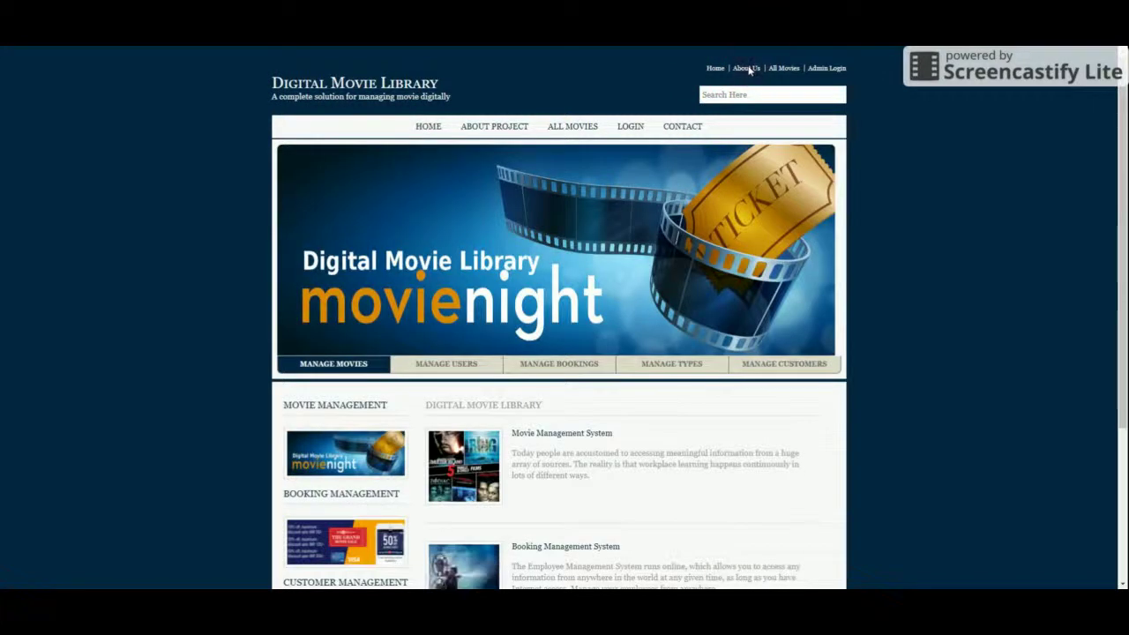
pyautogui.click(783, 68)
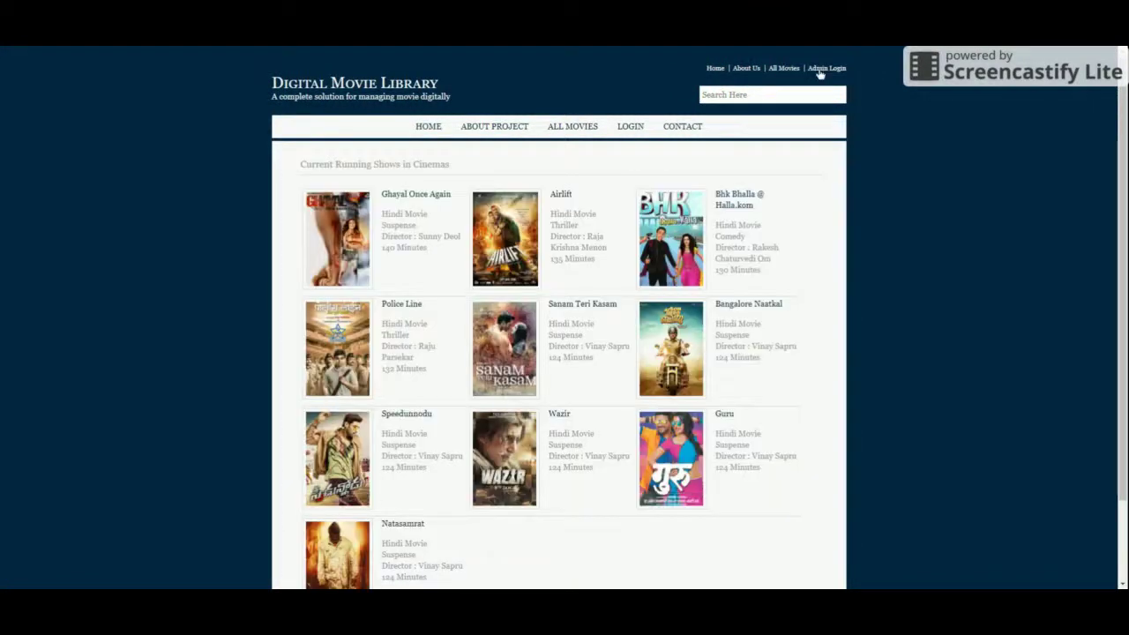
pyautogui.click(819, 69)
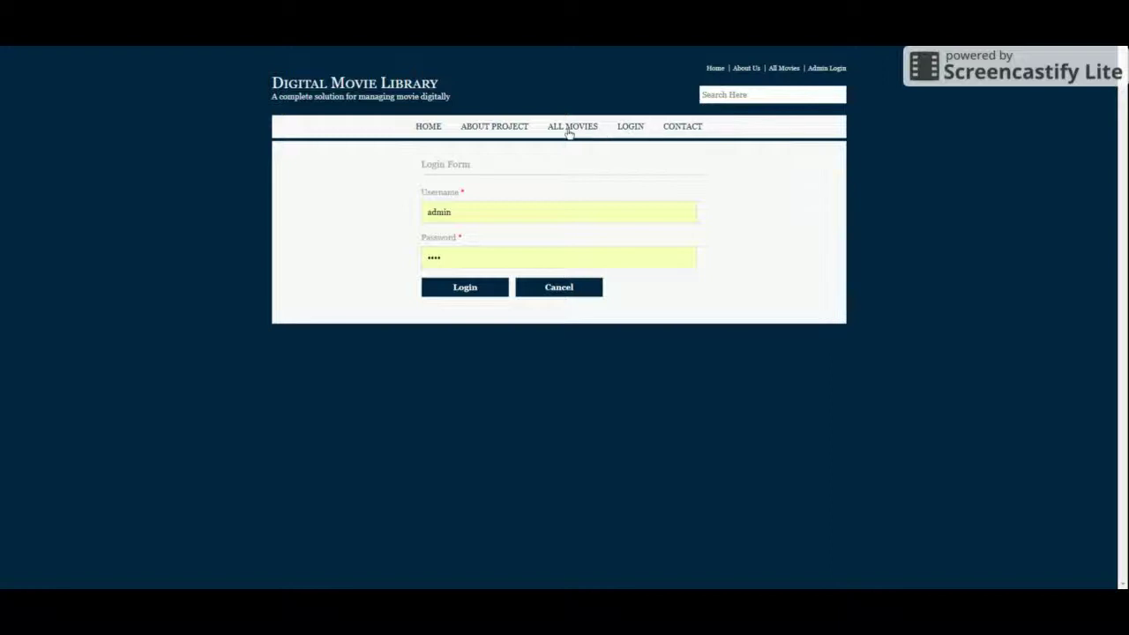
pyautogui.click(628, 126)
# Step: Try logging in with an altered username, then correct it to admin and log in
pyautogui.click(499, 214)
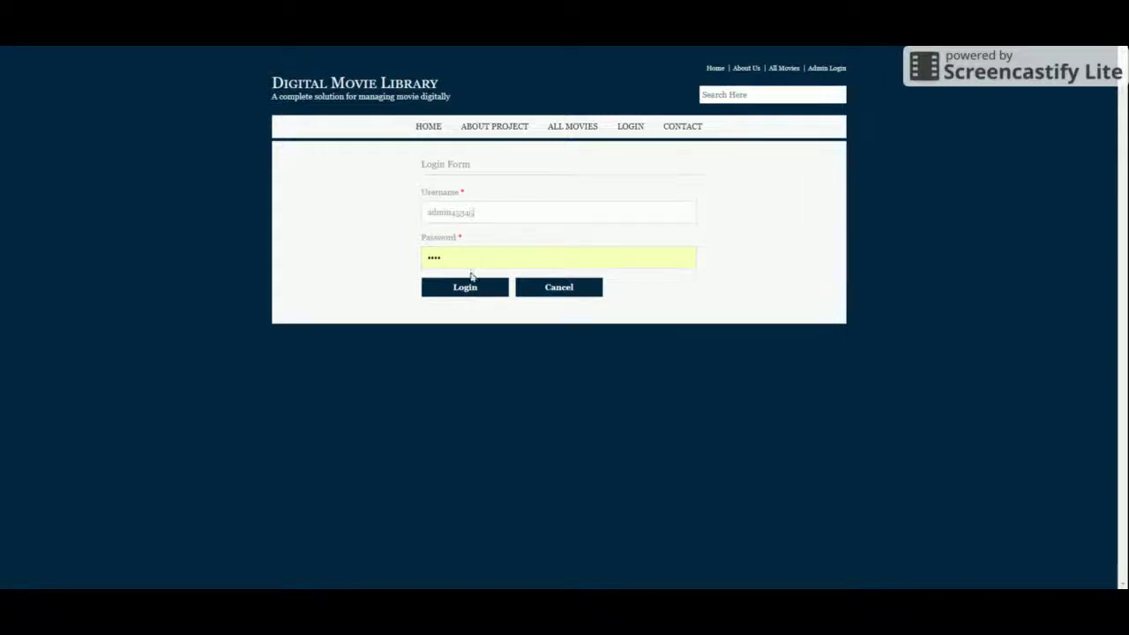
pyautogui.click(469, 284)
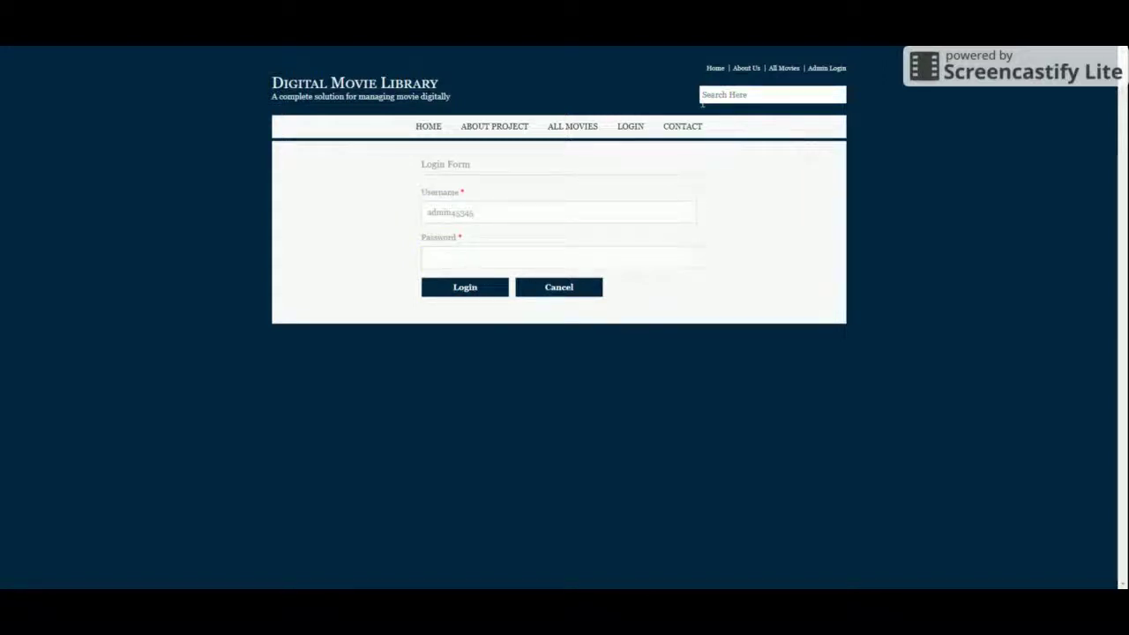
pyautogui.click(504, 211)
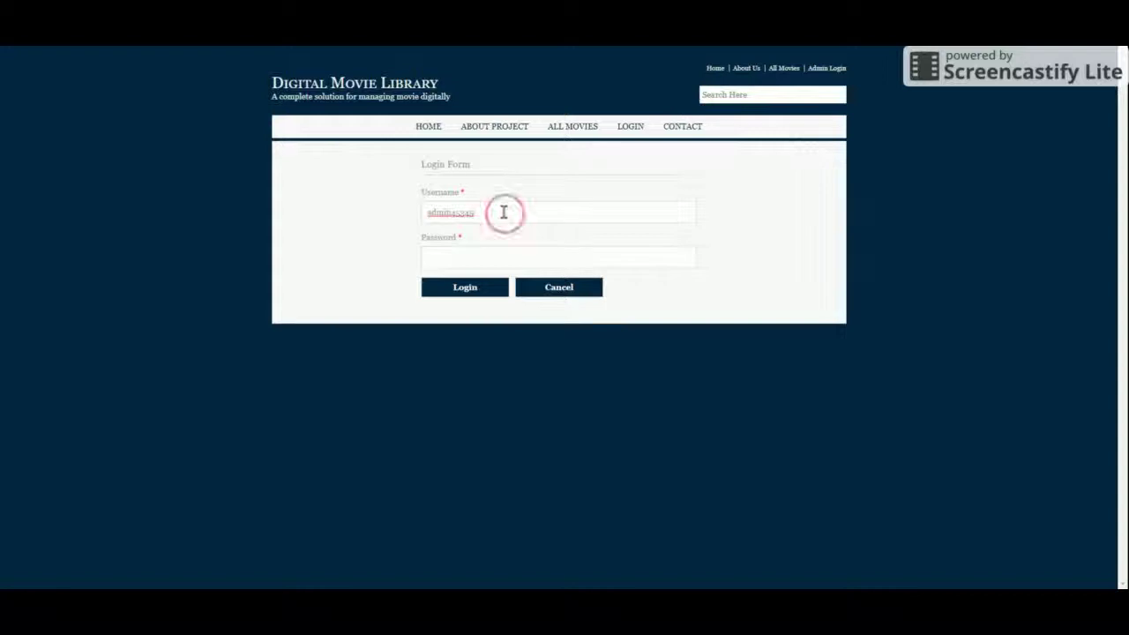
pyautogui.press('BackSpace')
pyautogui.press('BackSpace')
pyautogui.press('BackSpace')
pyautogui.press('BackSpace')
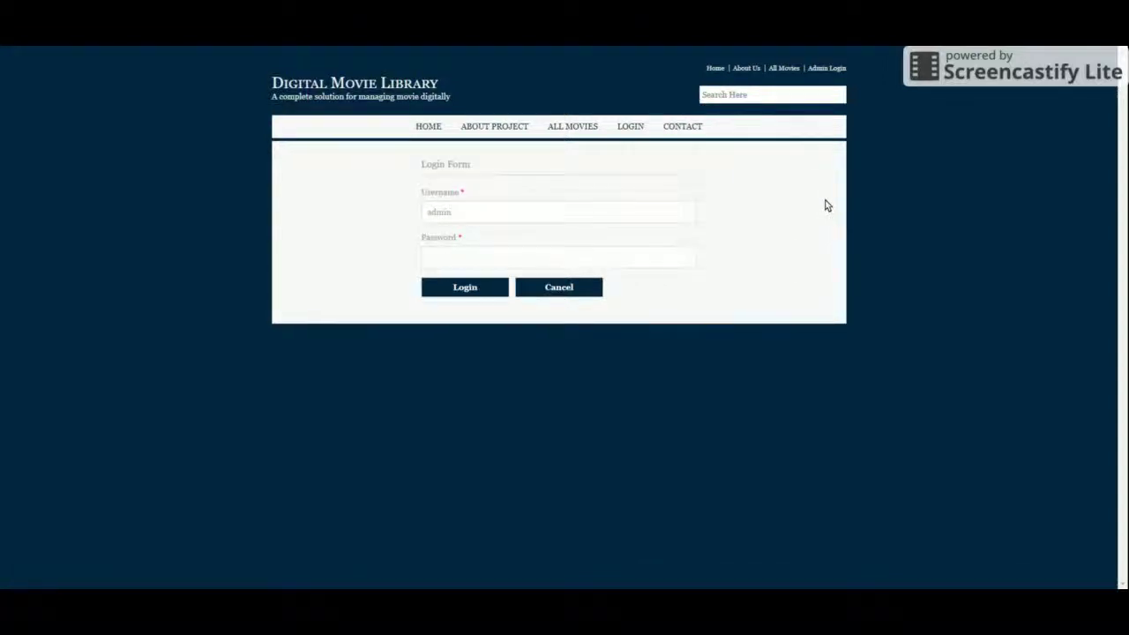
pyautogui.write('admi')
pyautogui.click(467, 284)
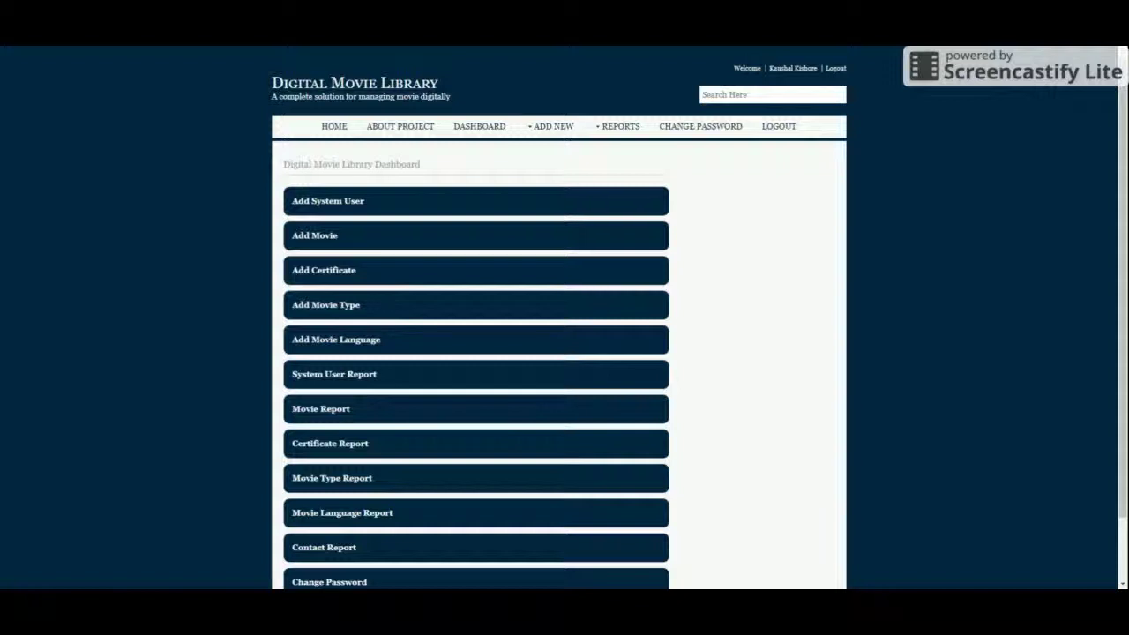
pyautogui.scroll(-2, 802, 321)
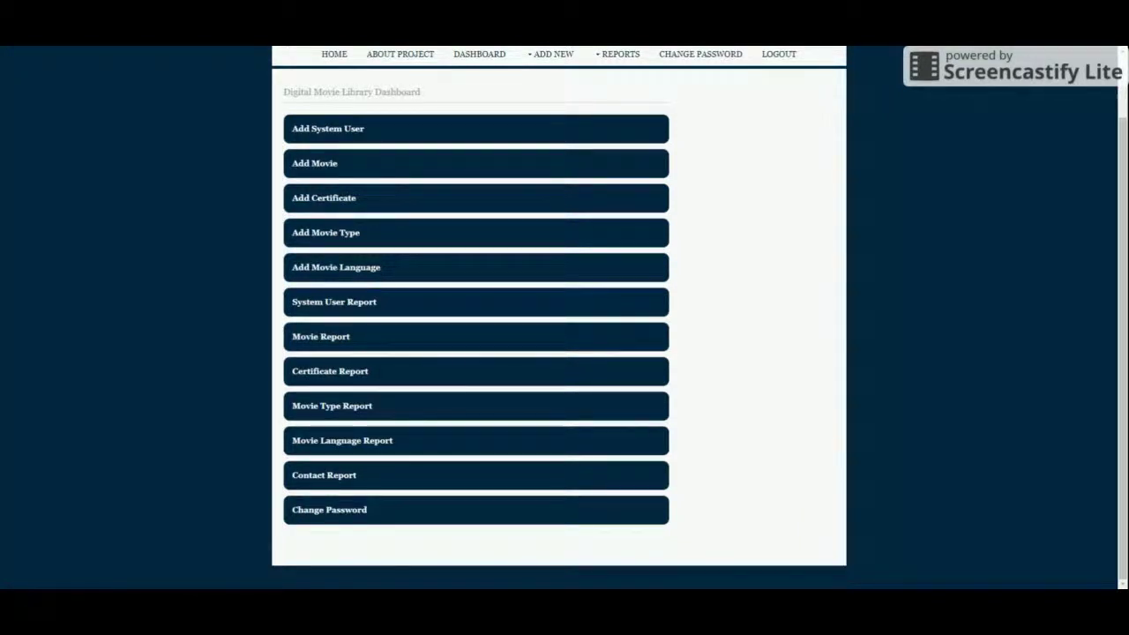
pyautogui.click(458, 468)
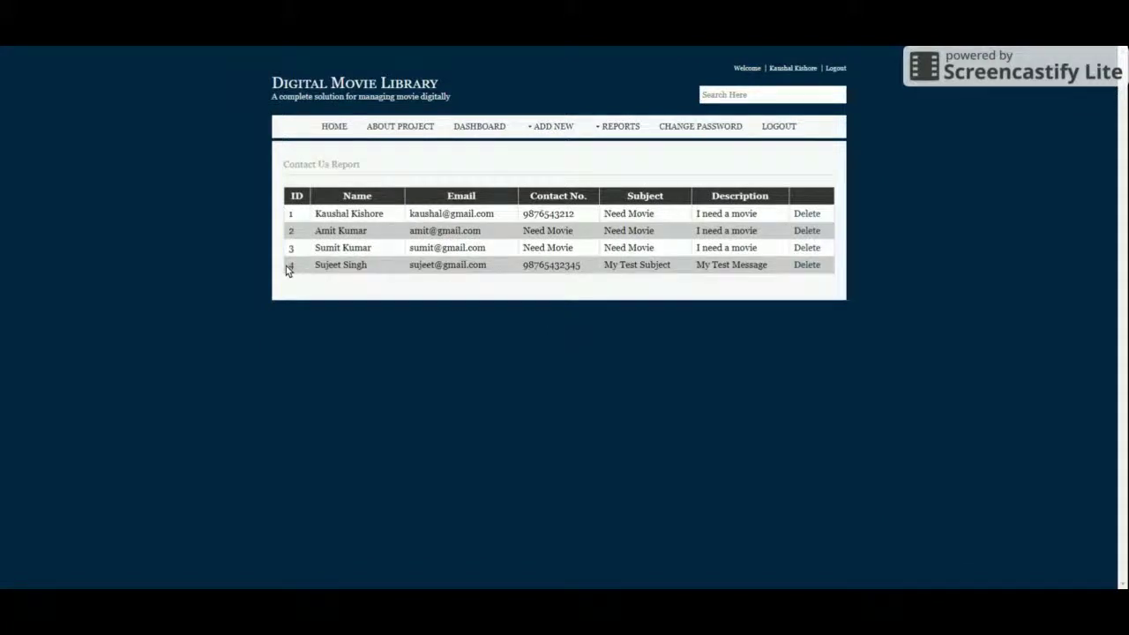
pyautogui.moveTo(286, 266); pyautogui.dragTo(773, 262)
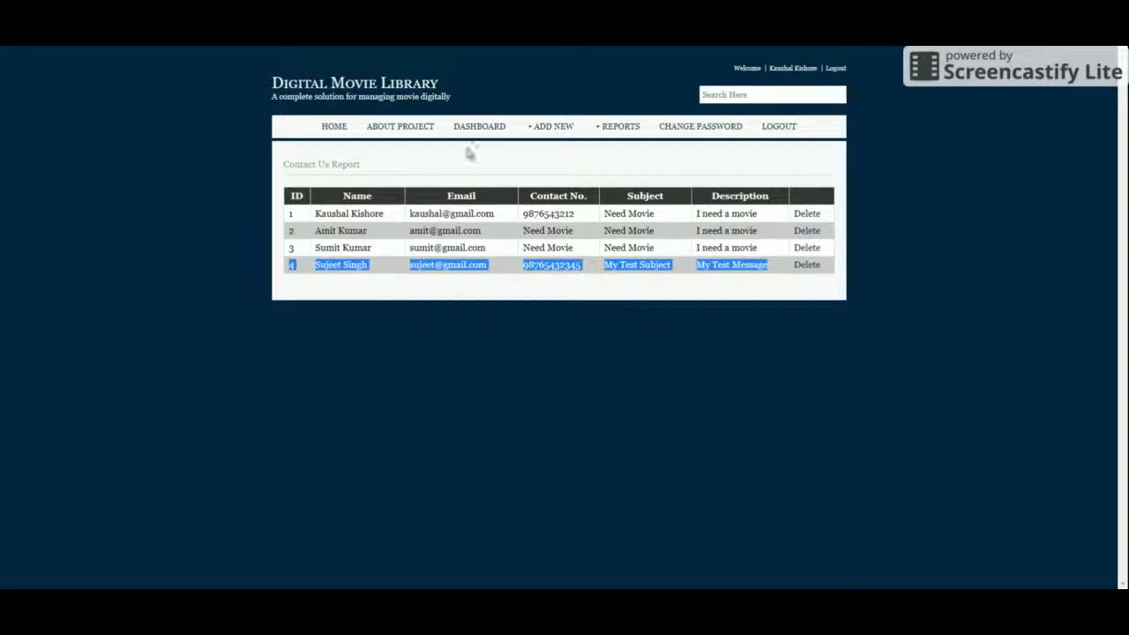
pyautogui.moveTo(539, 131)
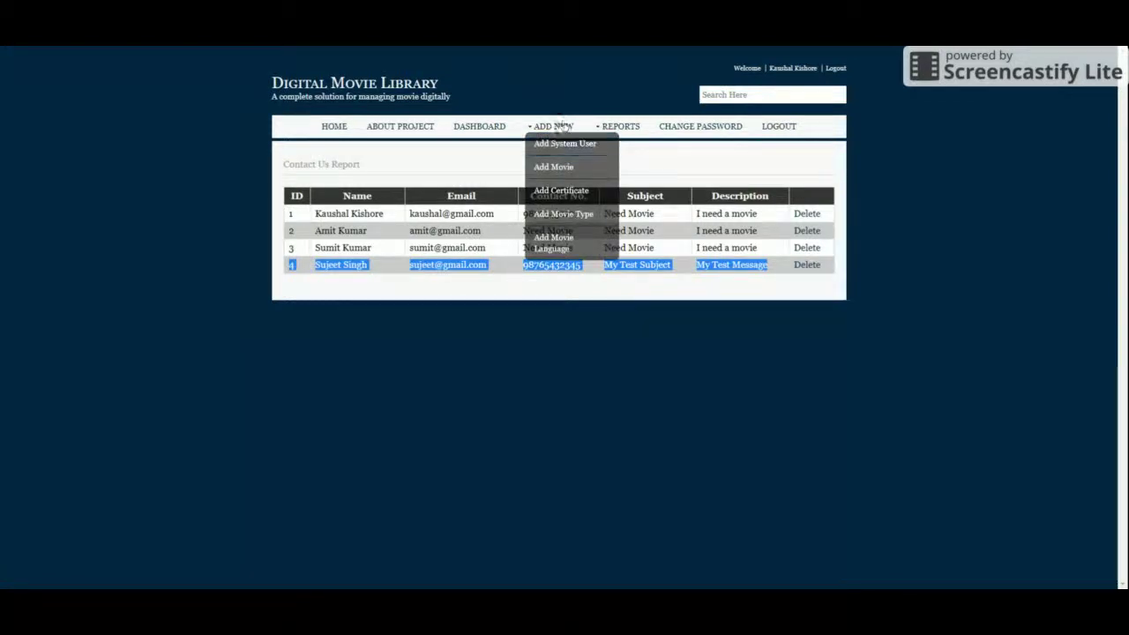
pyautogui.click(478, 126)
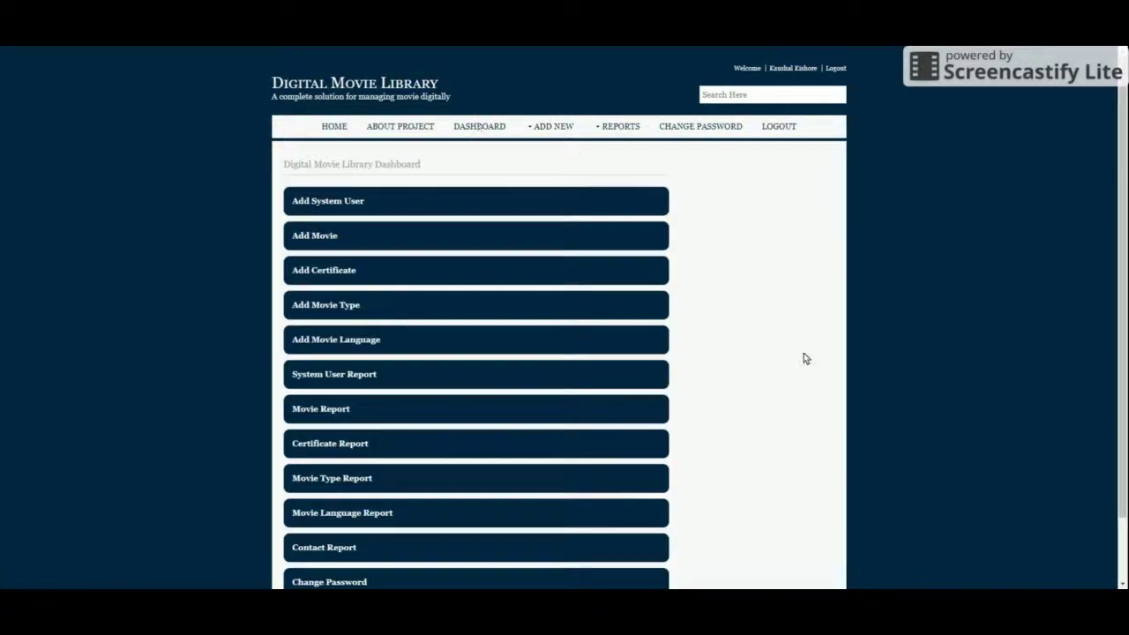
pyautogui.scroll(-1, 423, 362)
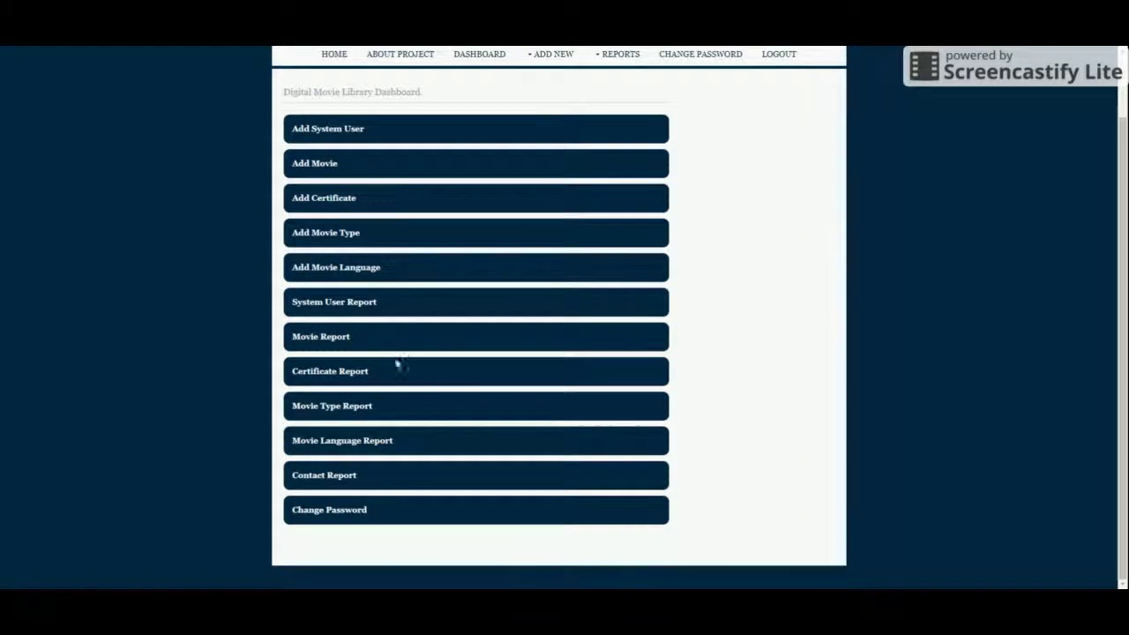
# Step: View the System User Report, then open the Add System User form from ADD NEW
pyautogui.click(325, 307)
pyautogui.moveTo(545, 134)
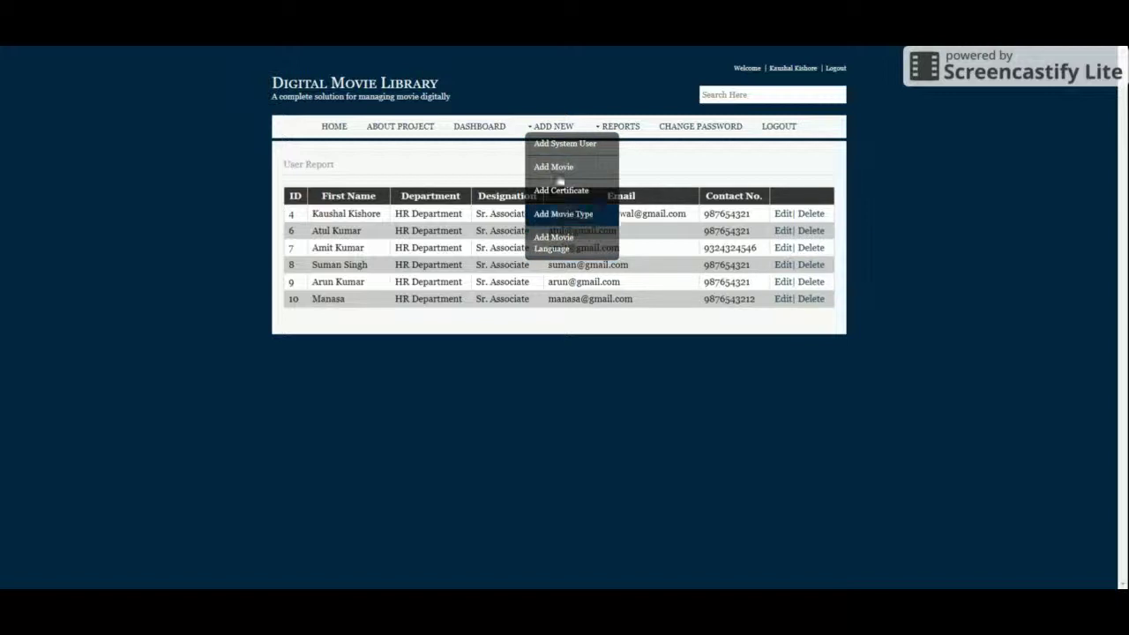
pyautogui.moveTo(629, 126)
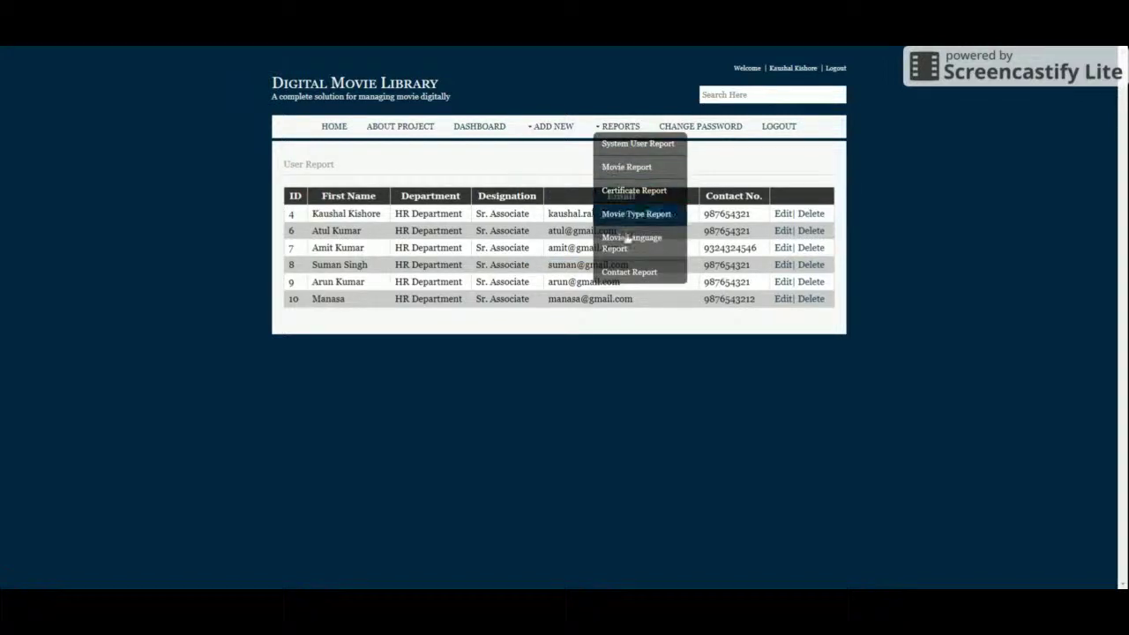
pyautogui.moveTo(554, 153)
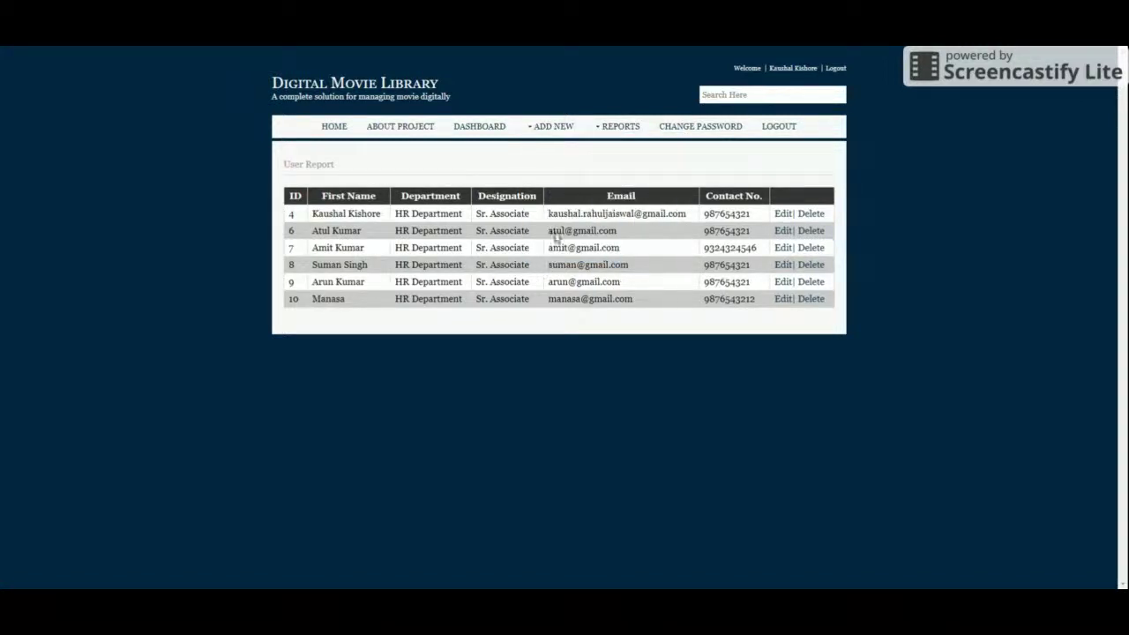
pyautogui.click(562, 147)
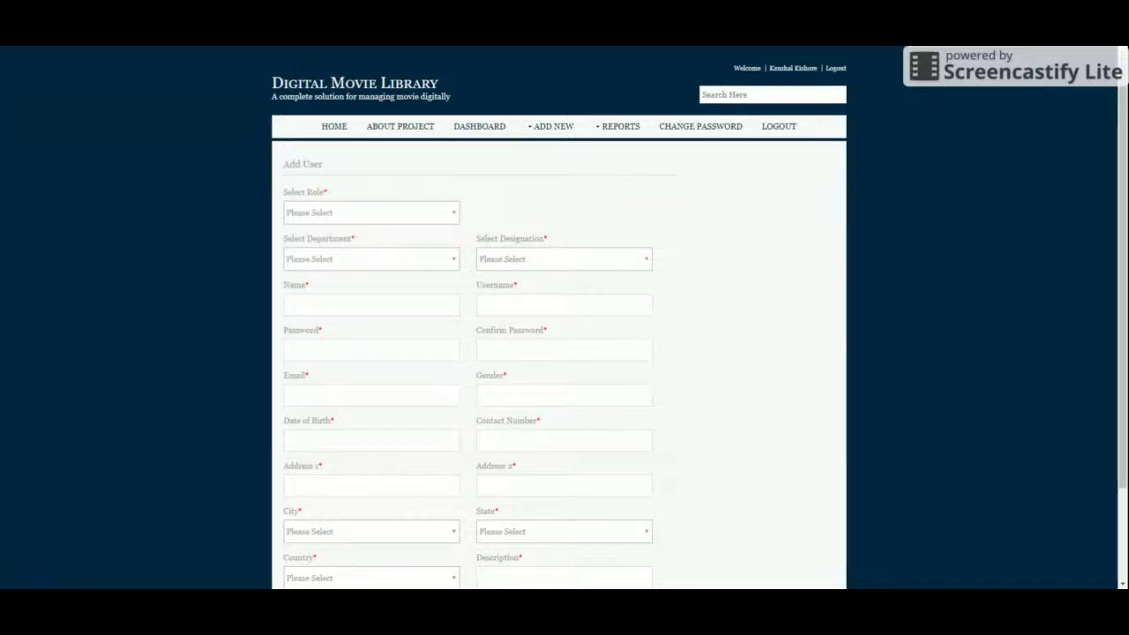
pyautogui.click(556, 126)
# Step: Look through the Add Movie and Add Certificate forms, checking the movie language and type dropdowns
pyautogui.click(561, 168)
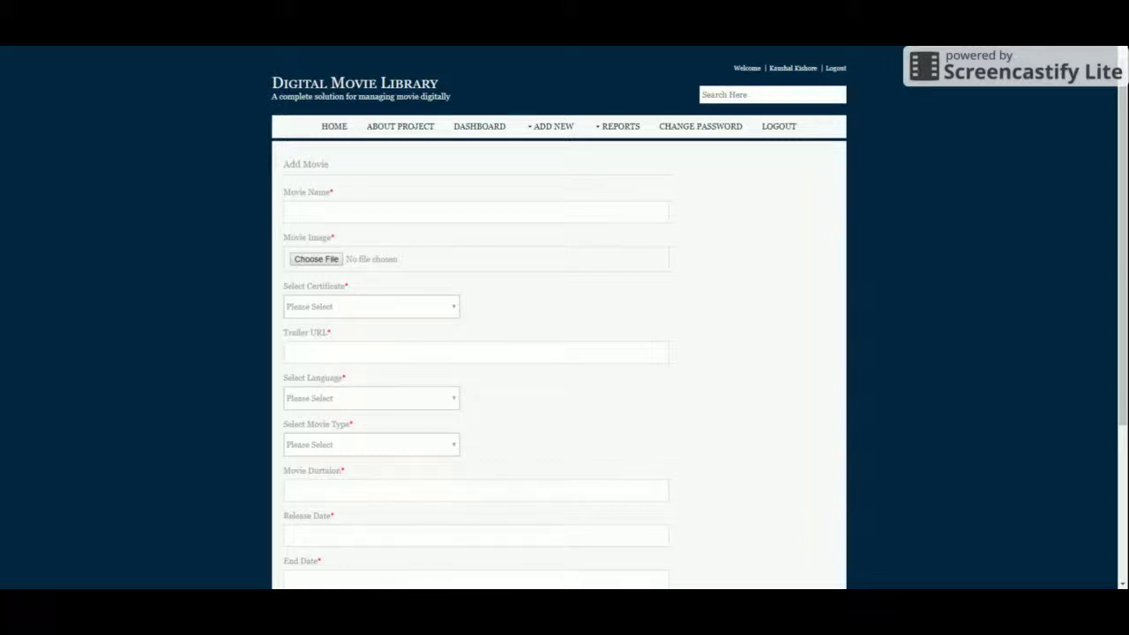
pyautogui.moveTo(540, 126)
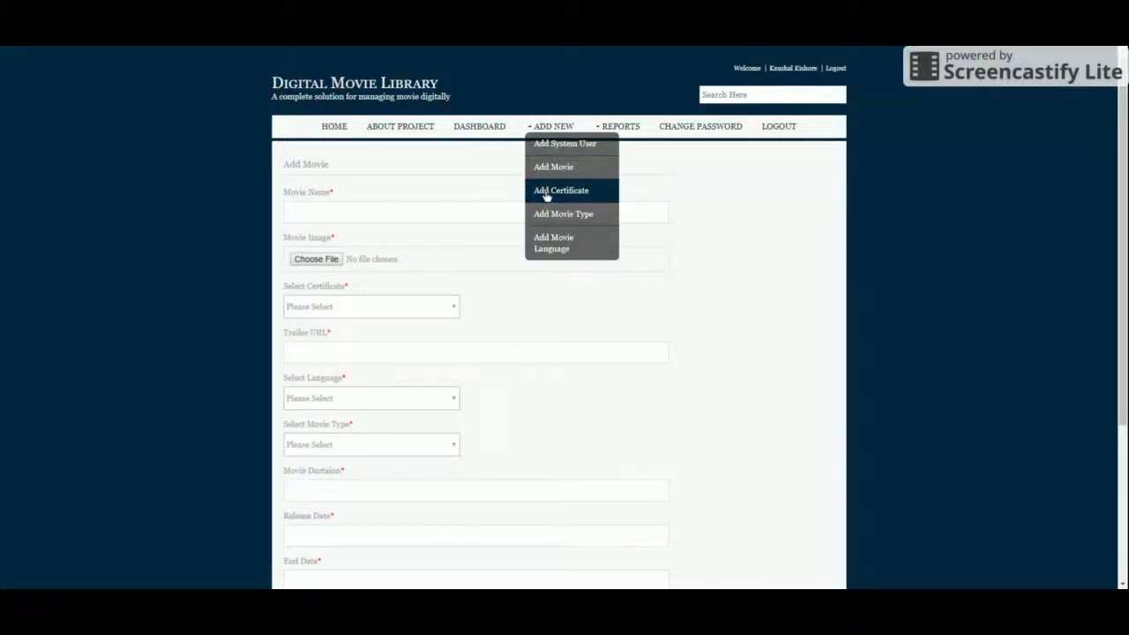
pyautogui.click(546, 191)
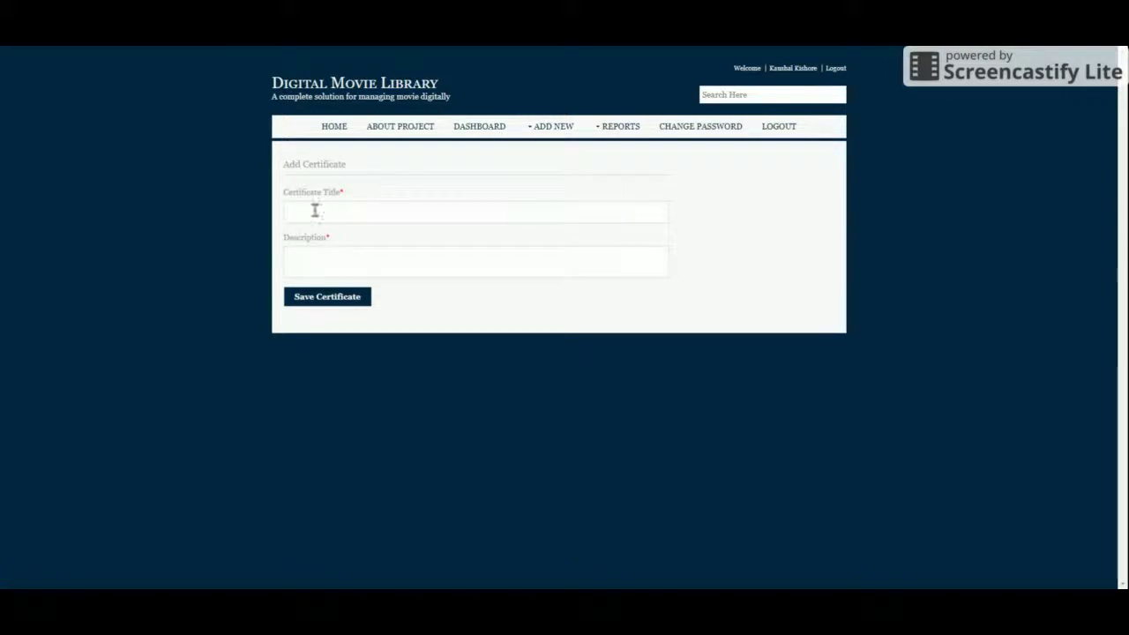
pyautogui.moveTo(550, 126)
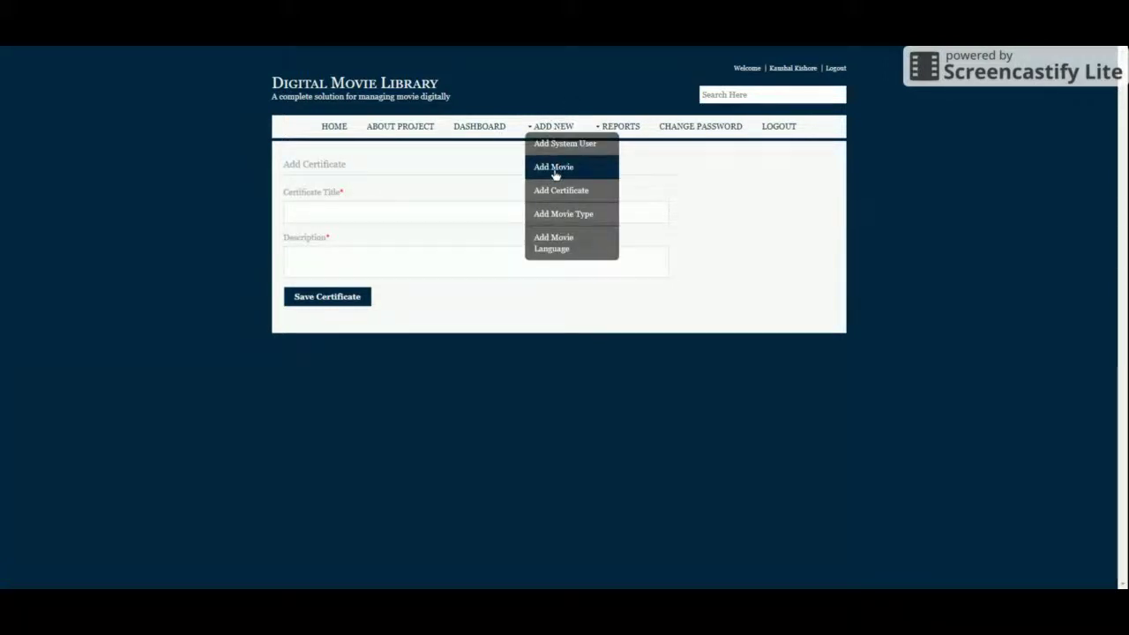
pyautogui.click(555, 172)
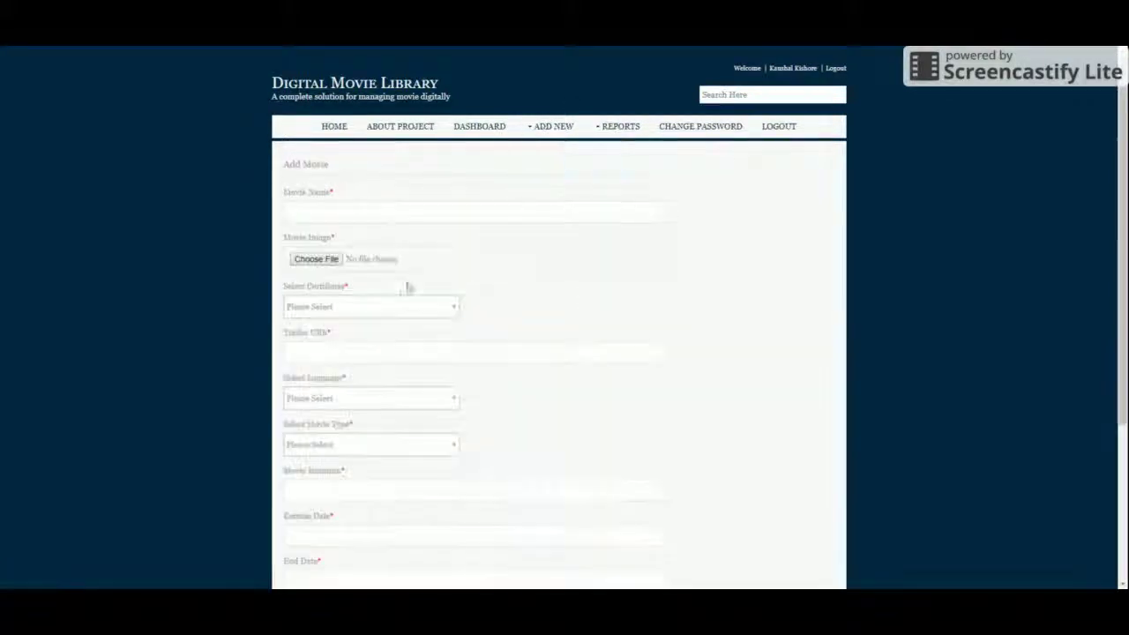
pyautogui.scroll(-3, 371, 310)
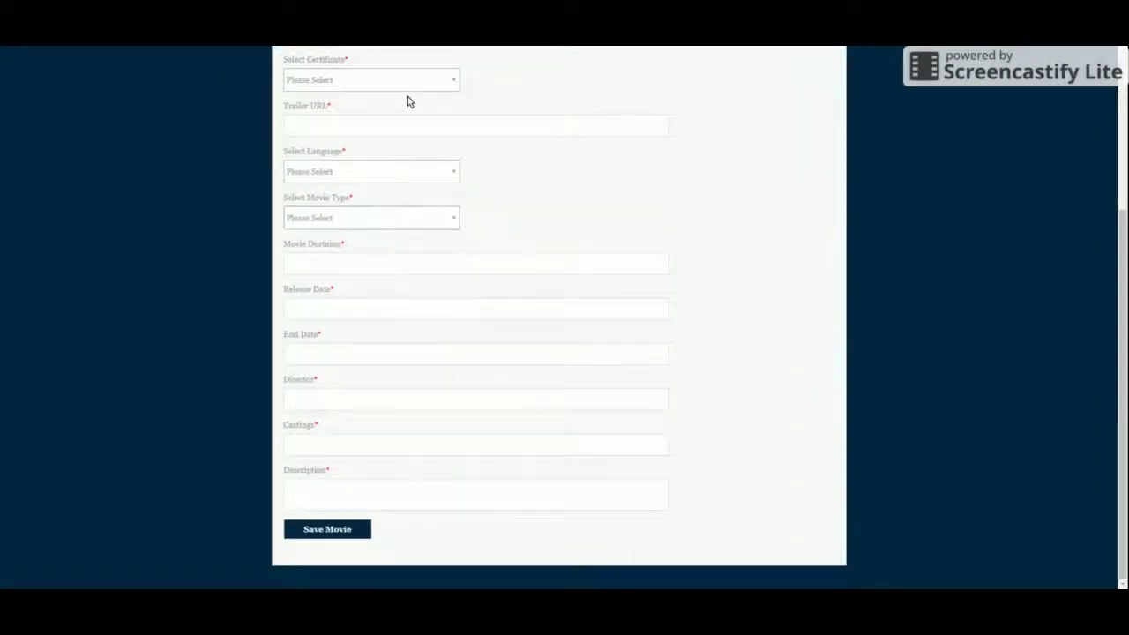
pyautogui.click(397, 171)
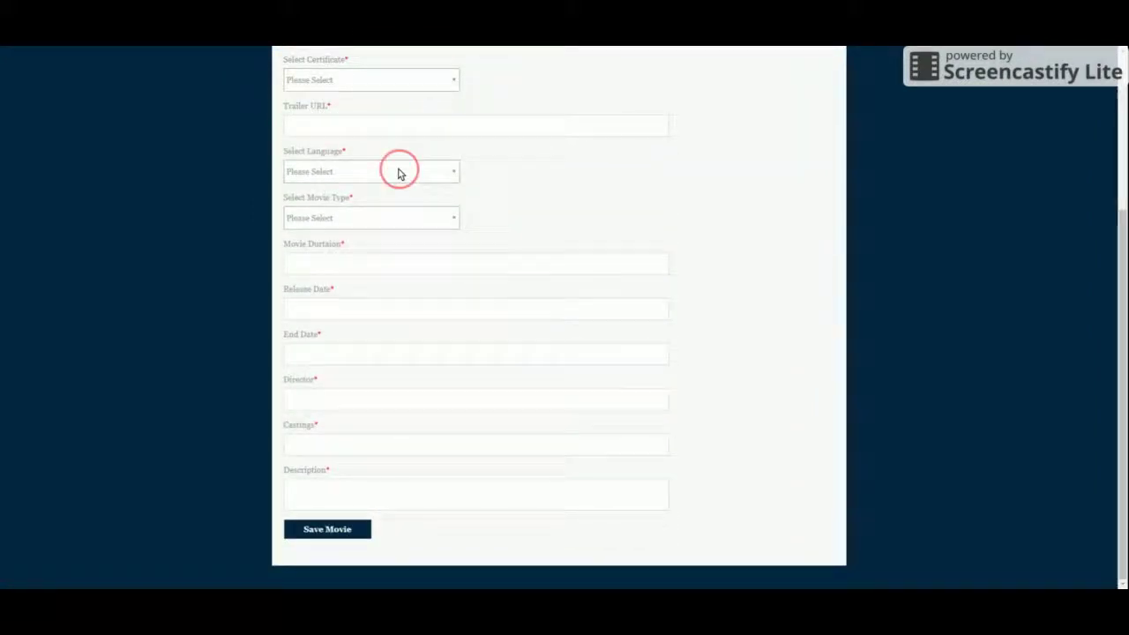
pyautogui.click(385, 216)
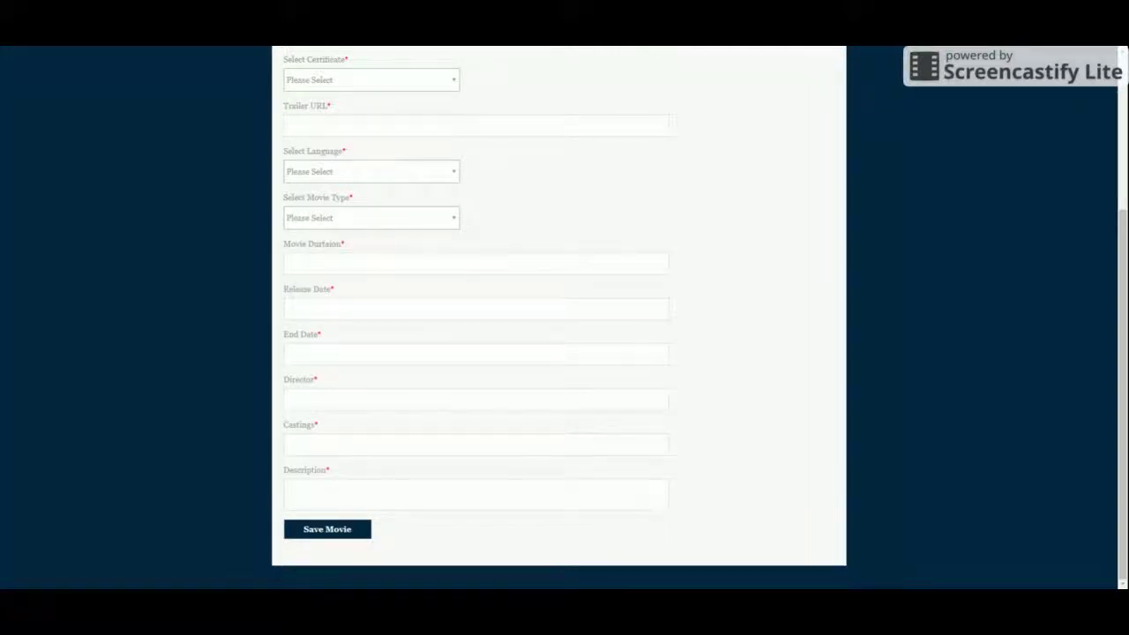
pyautogui.scroll(3, 881, 159)
# Step: Open the Add Movie Type form, then the Add Movie Language form
pyautogui.moveTo(540, 128)
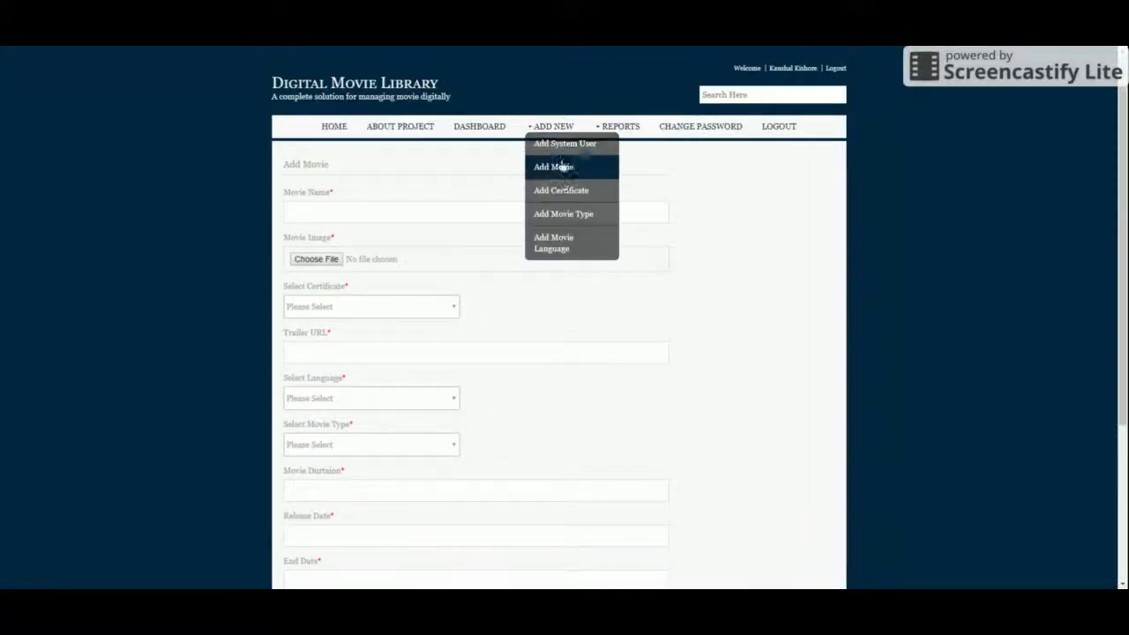
pyautogui.click(567, 226)
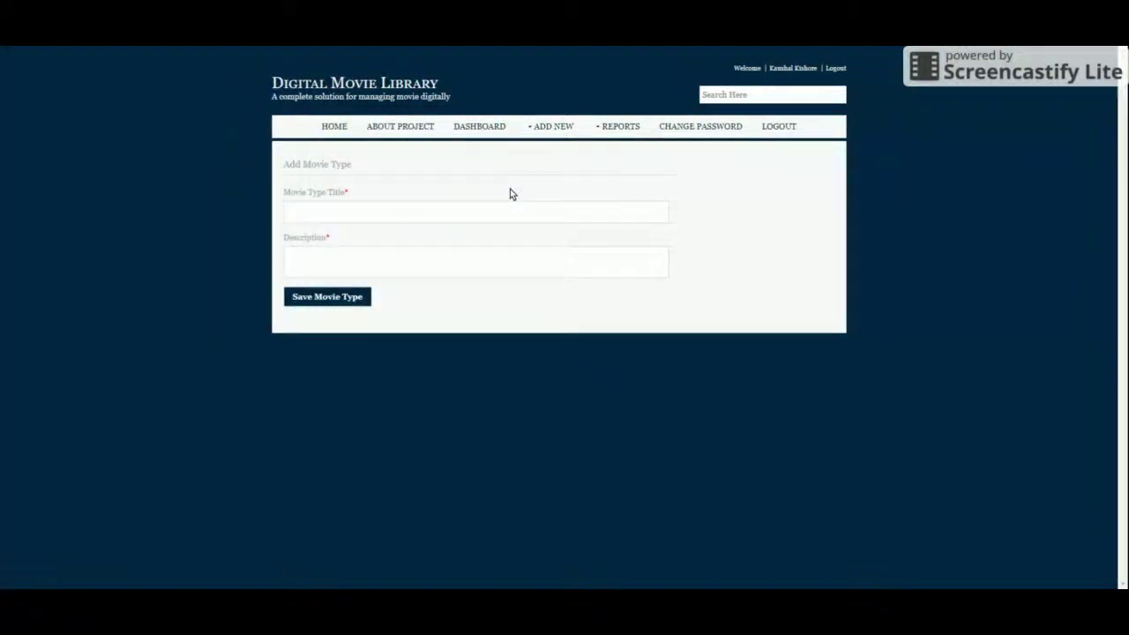
pyautogui.moveTo(551, 127)
pyautogui.click(558, 252)
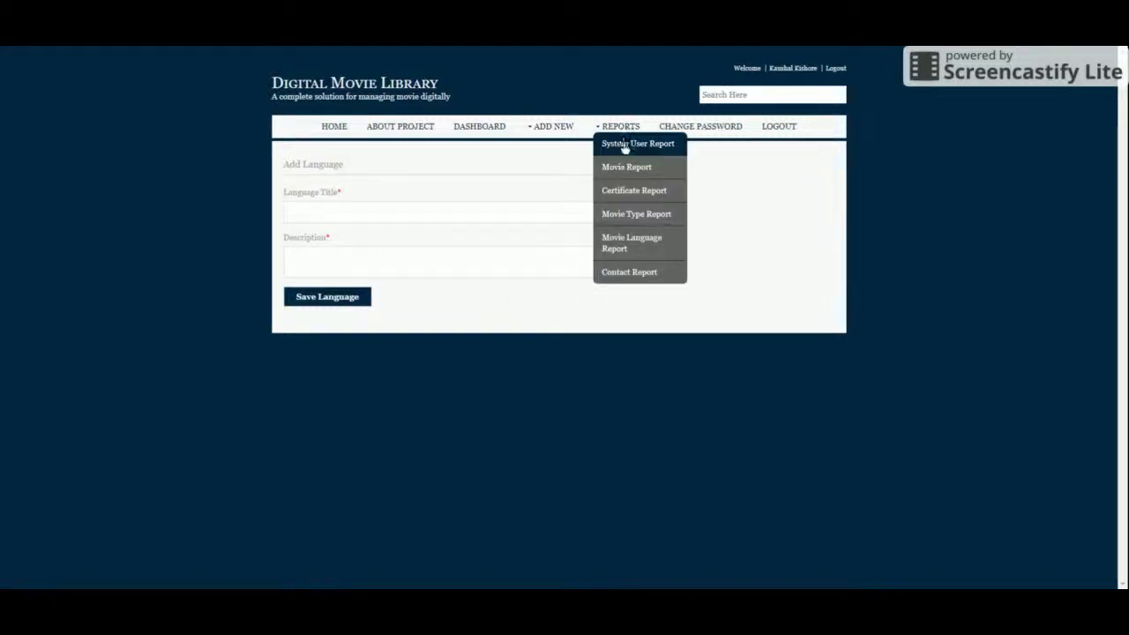
# Step: Open the first system user from the System User Report for editing and attempt to save it
pyautogui.click(624, 144)
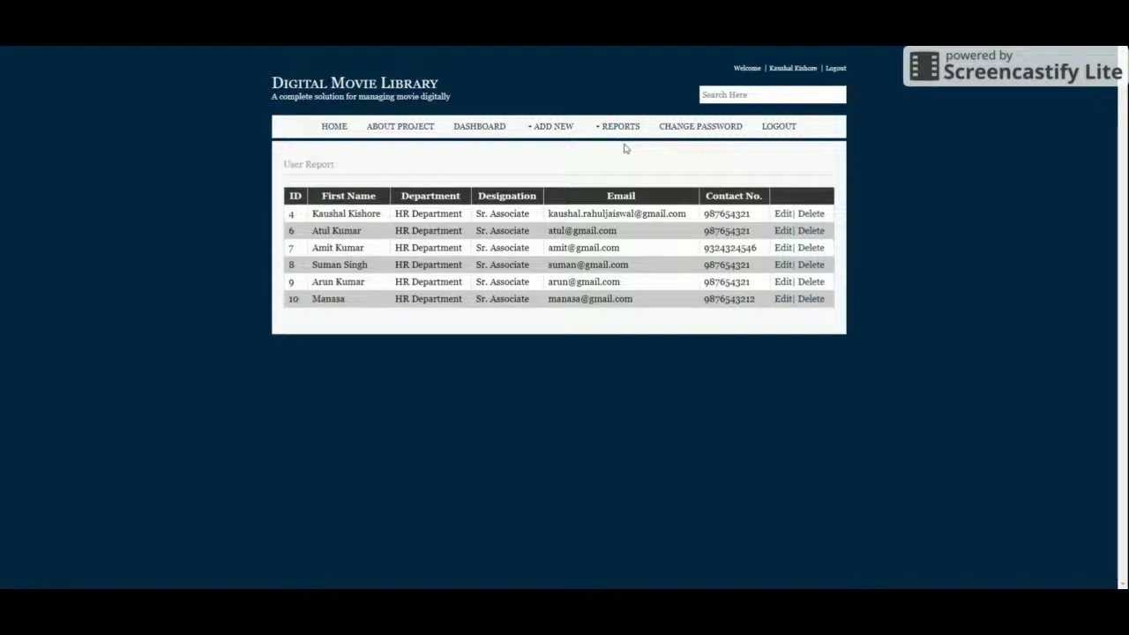
pyautogui.click(782, 215)
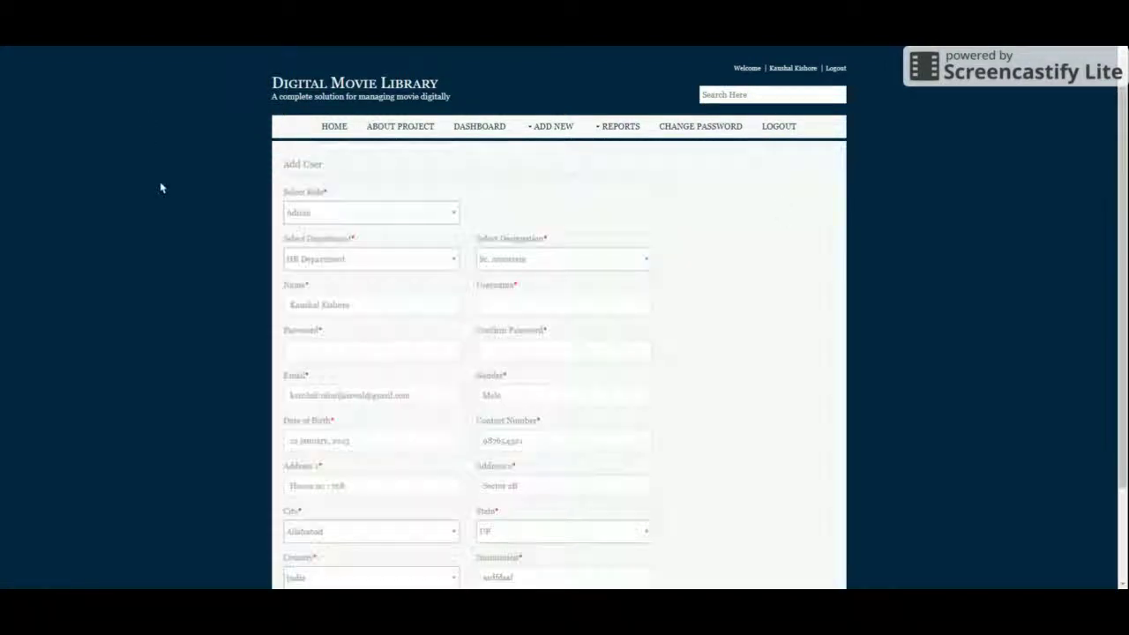
pyautogui.scroll(-2, 494, 257)
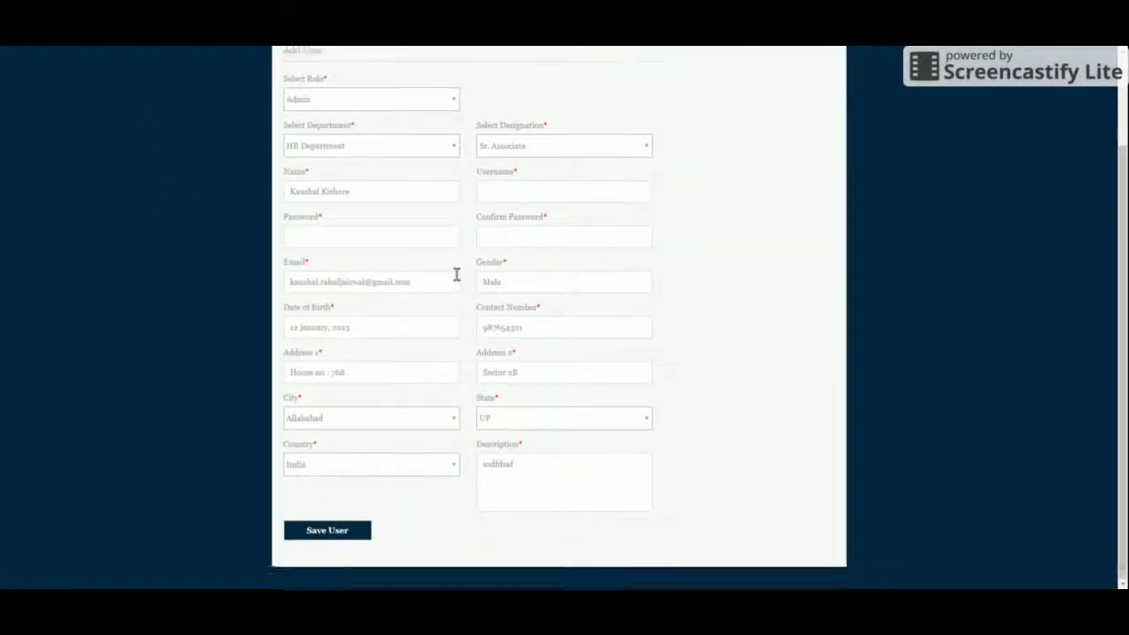
pyautogui.scroll(2, 456, 272)
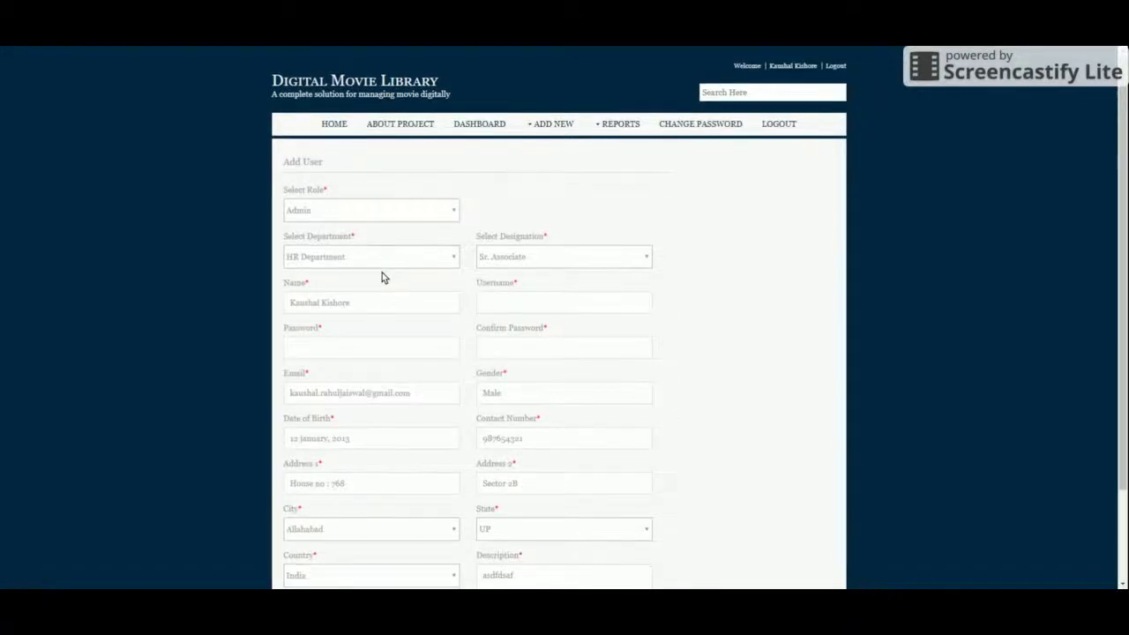
pyautogui.scroll(-1, 382, 273)
pyautogui.click(339, 527)
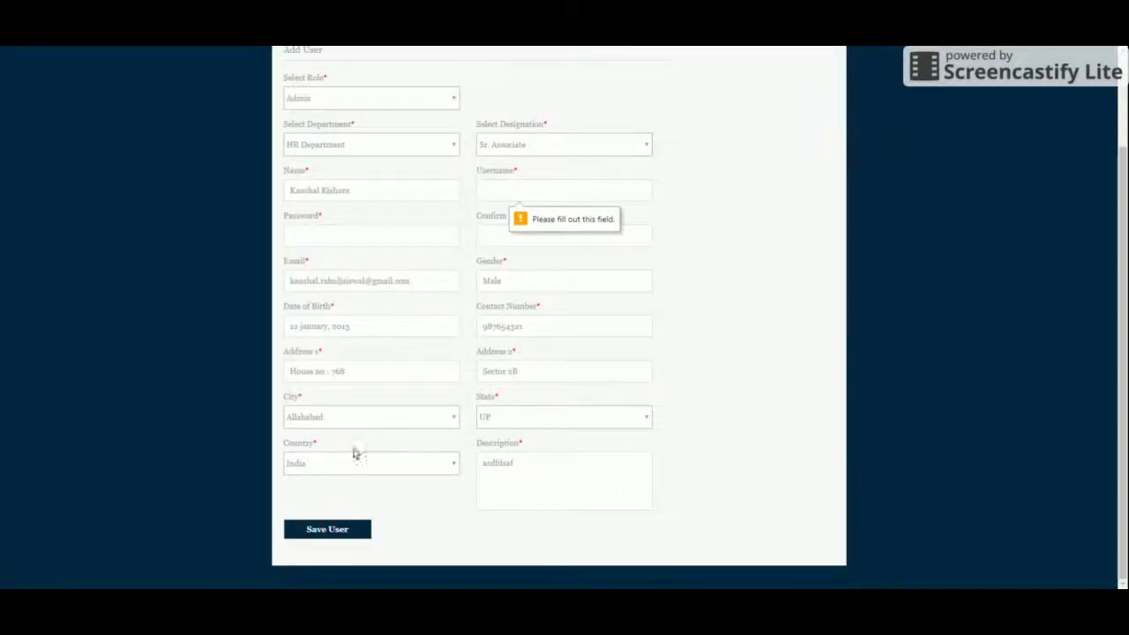
pyautogui.scroll(2, 670, 166)
# Step: From the Movie Report, edit Ghayal Once Again and save the movie
pyautogui.moveTo(620, 129)
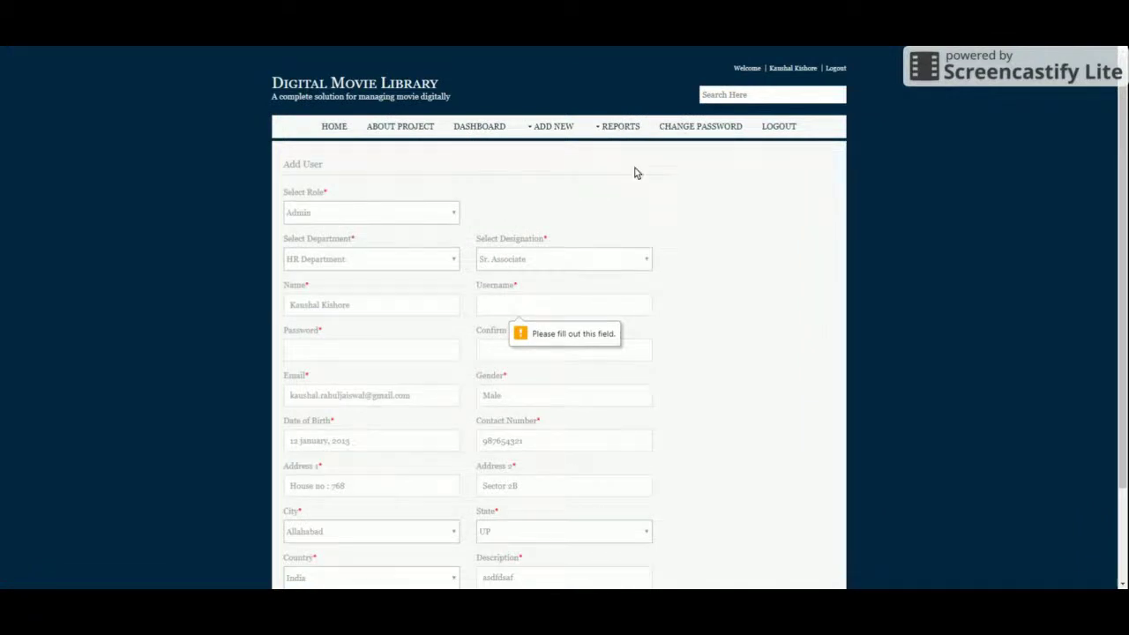
pyautogui.click(630, 167)
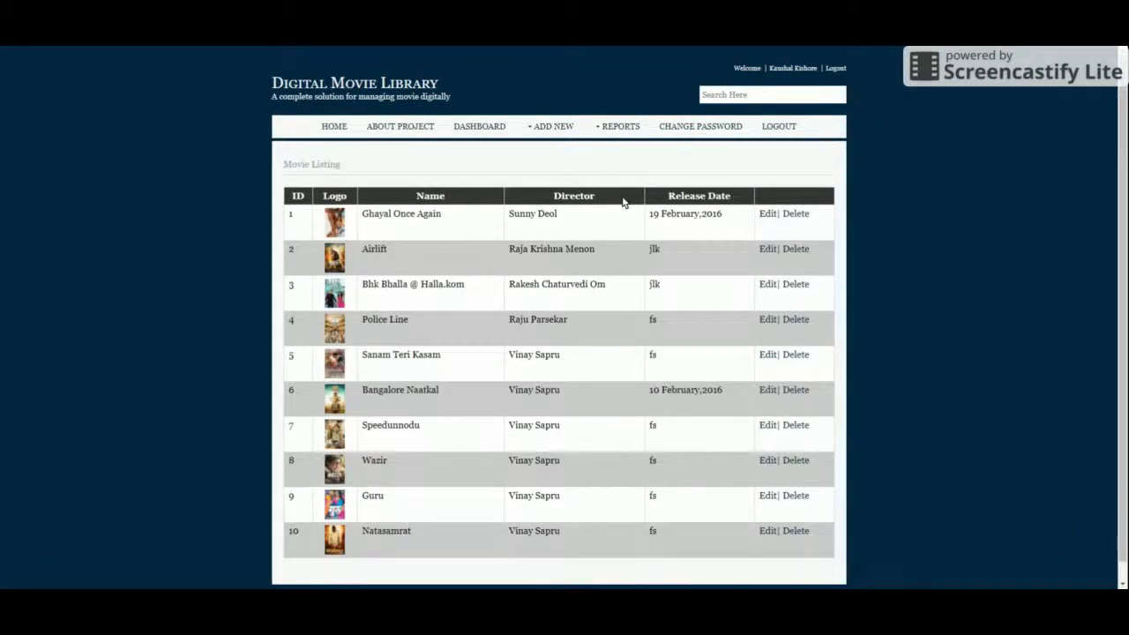
pyautogui.scroll(-1, 565, 315)
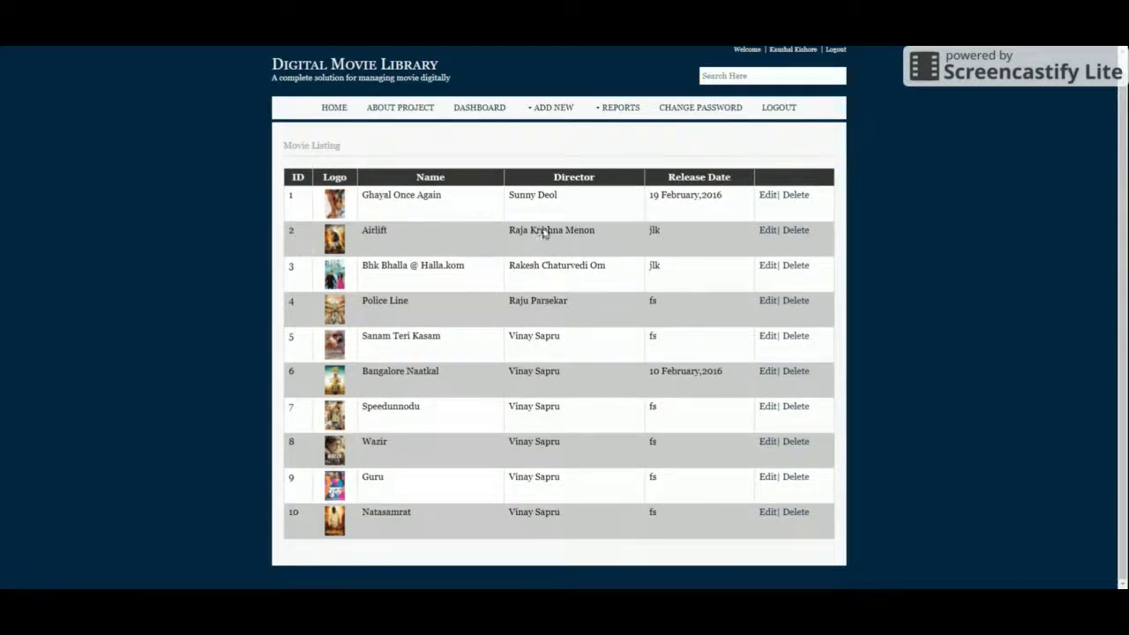
pyautogui.click(764, 195)
pyautogui.scroll(-3, 405, 267)
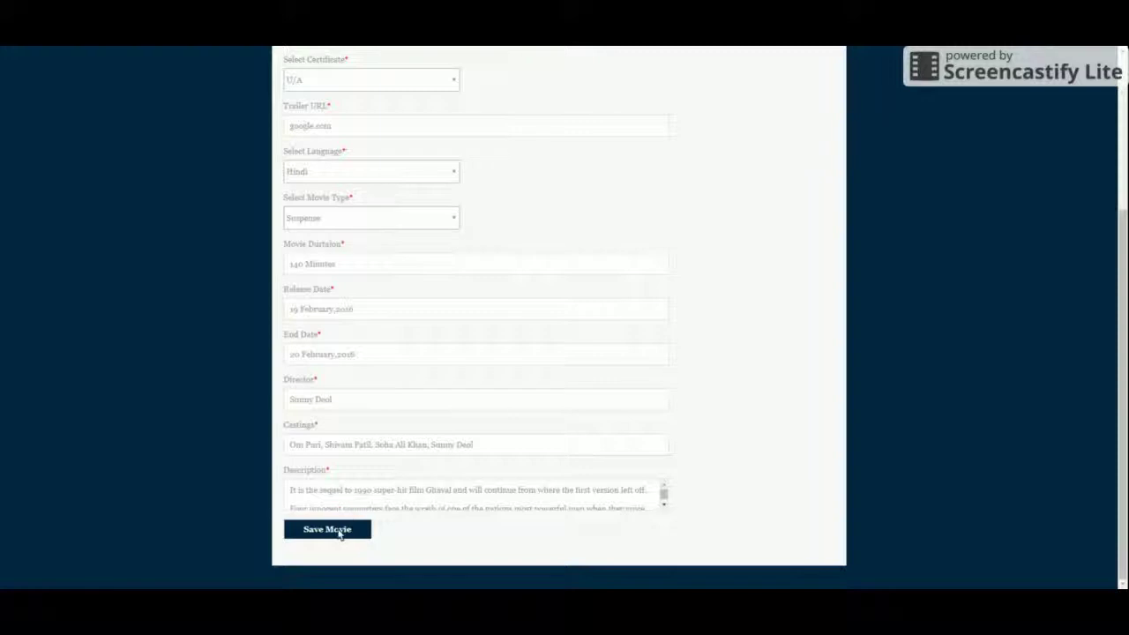
pyautogui.click(340, 528)
# Step: Edit and re-save the U certificate and the Comedy movie type from their reports
pyautogui.moveTo(617, 126)
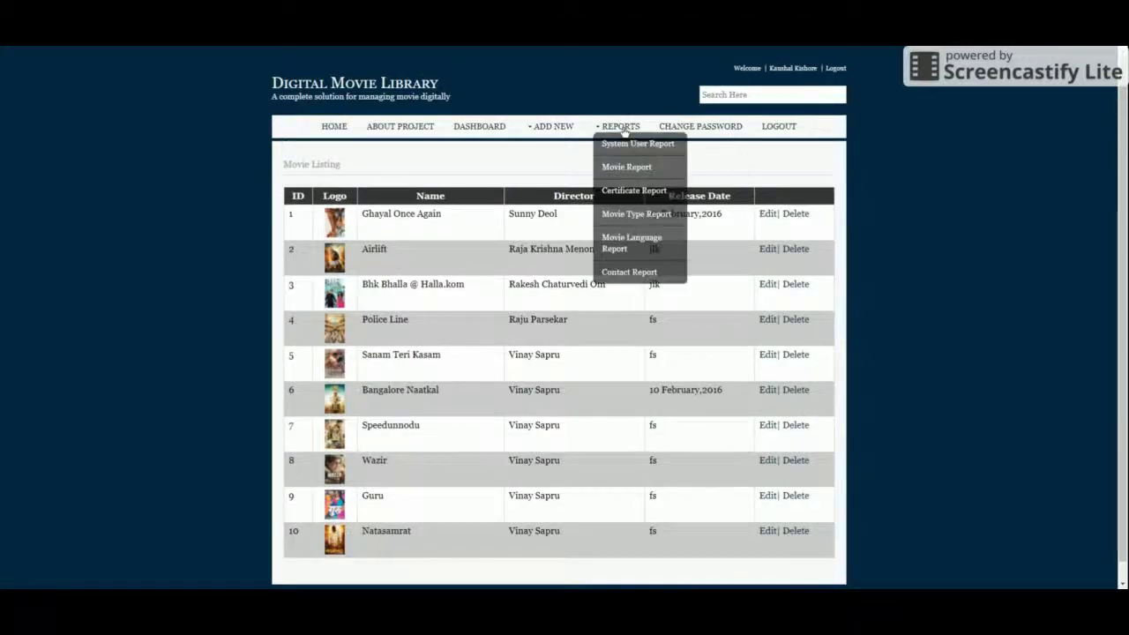
pyautogui.click(619, 190)
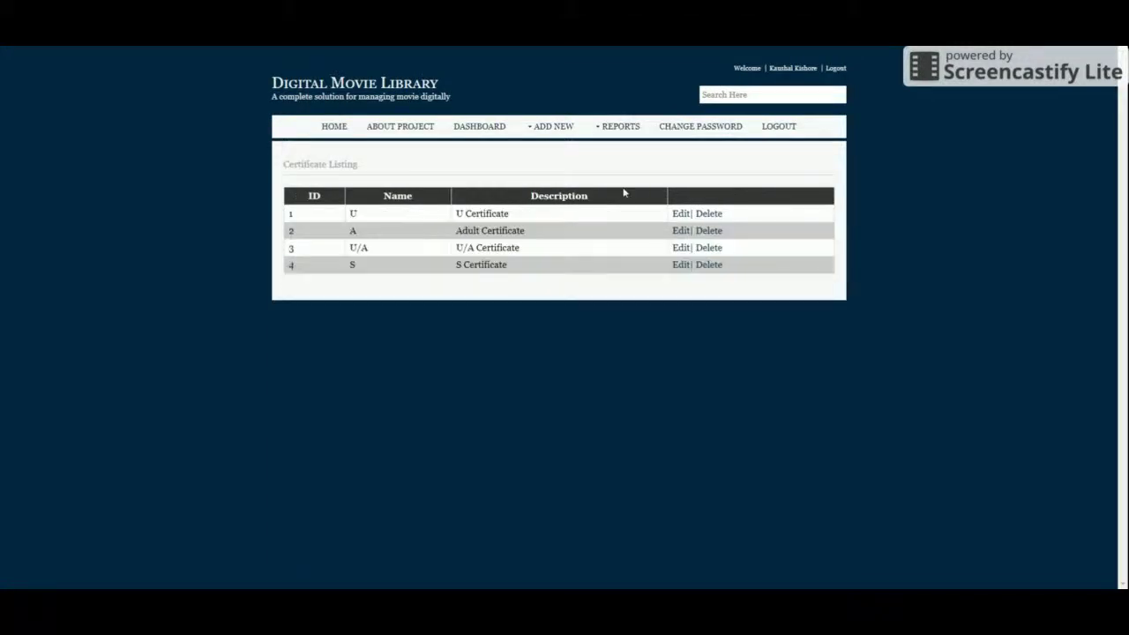
pyautogui.click(680, 216)
pyautogui.click(340, 297)
pyautogui.moveTo(617, 127)
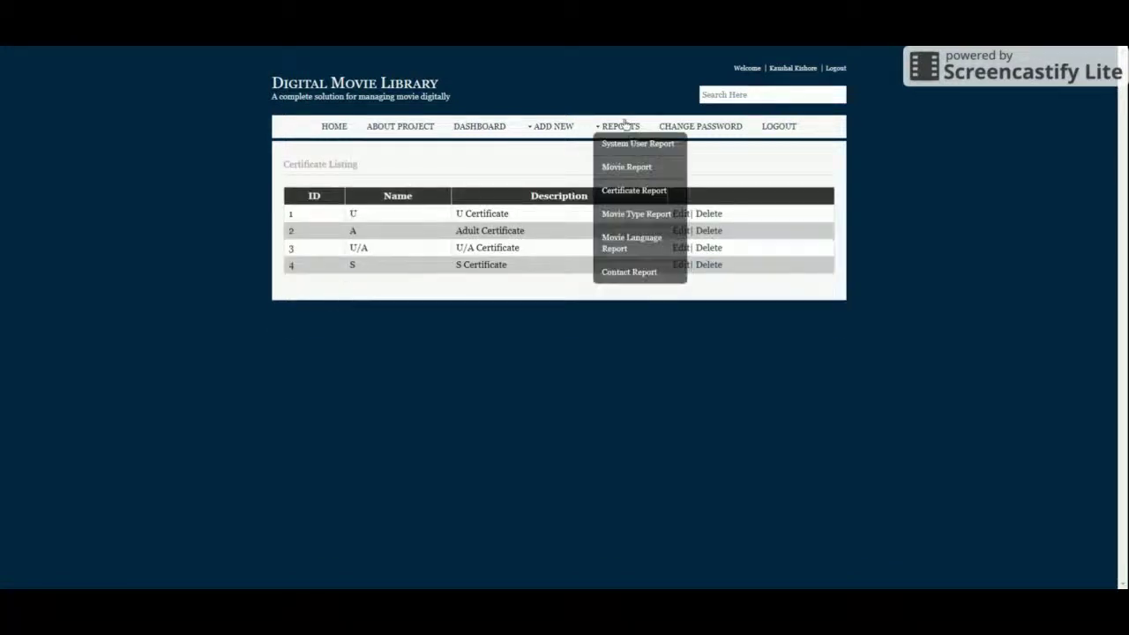
pyautogui.click(613, 215)
pyautogui.click(680, 216)
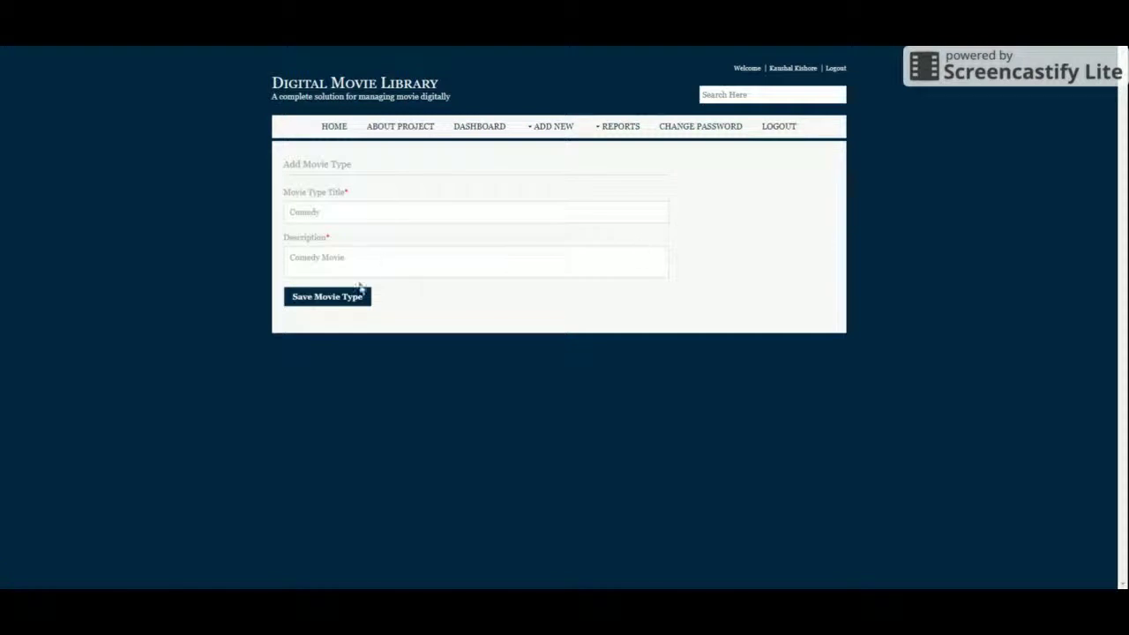
pyautogui.click(325, 301)
# Step: View the movie language and Contact Us reports, then open Change Password
pyautogui.moveTo(639, 130)
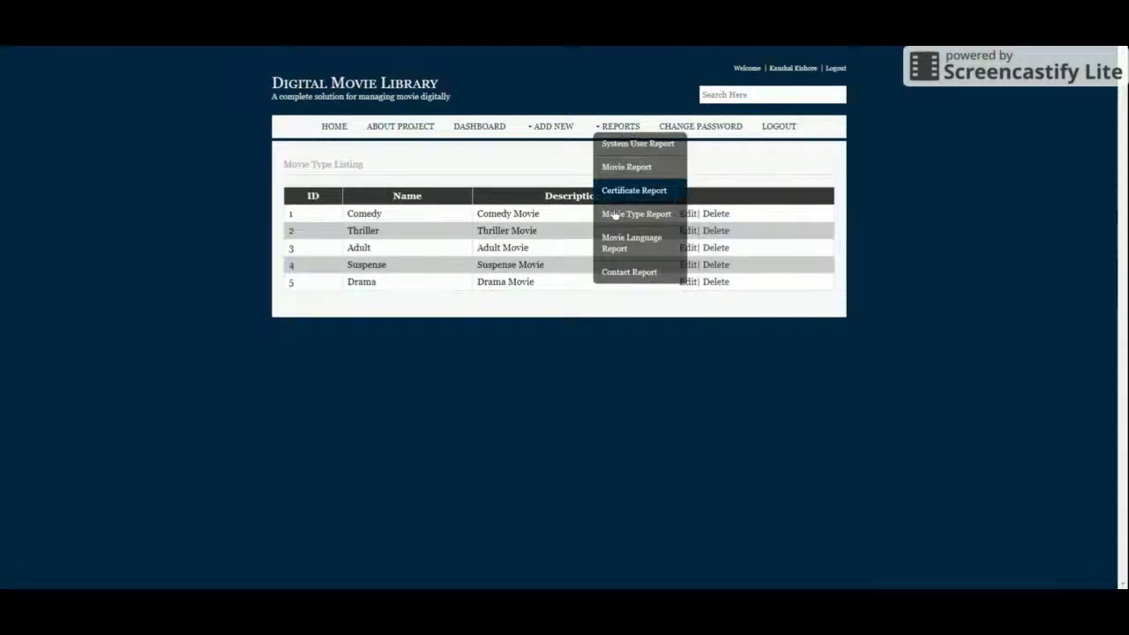
pyautogui.click(617, 240)
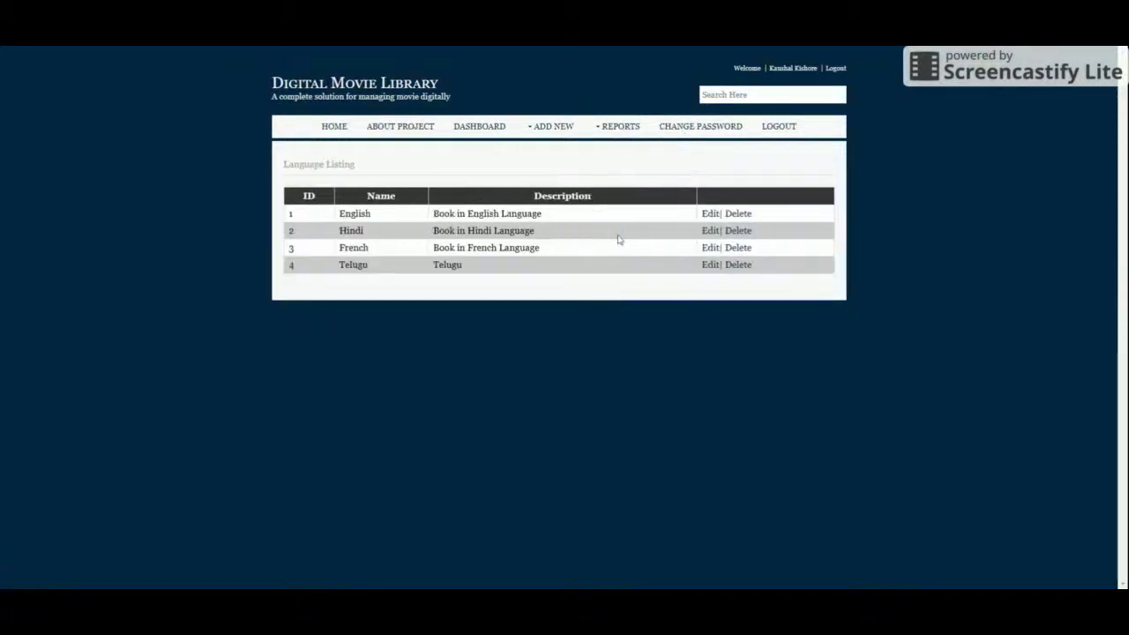
pyautogui.moveTo(607, 130)
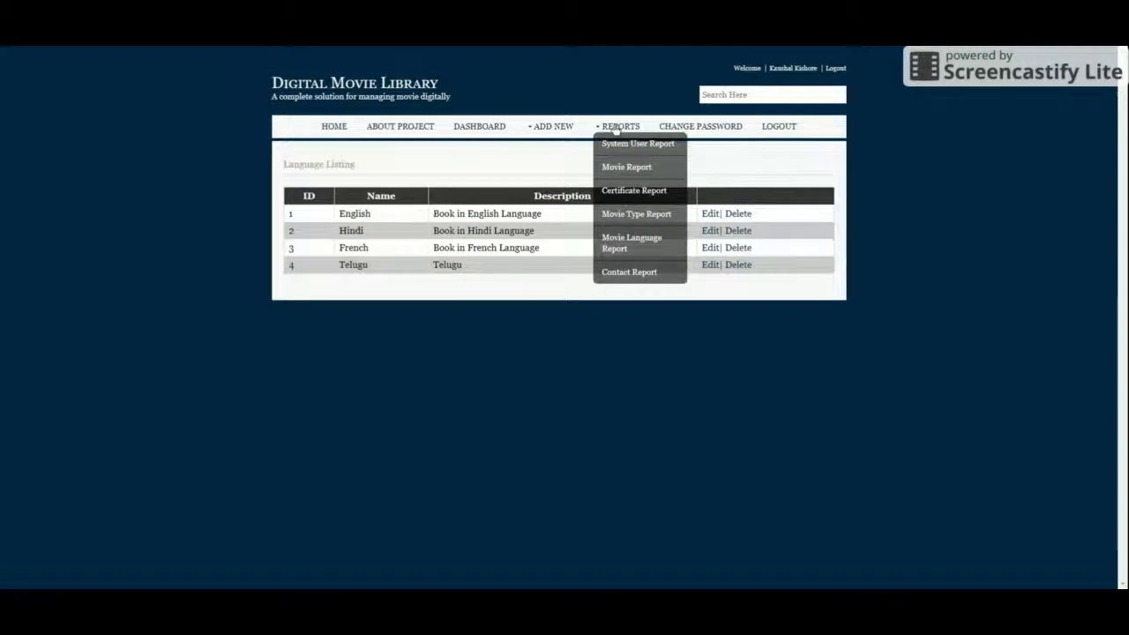
pyautogui.click(623, 277)
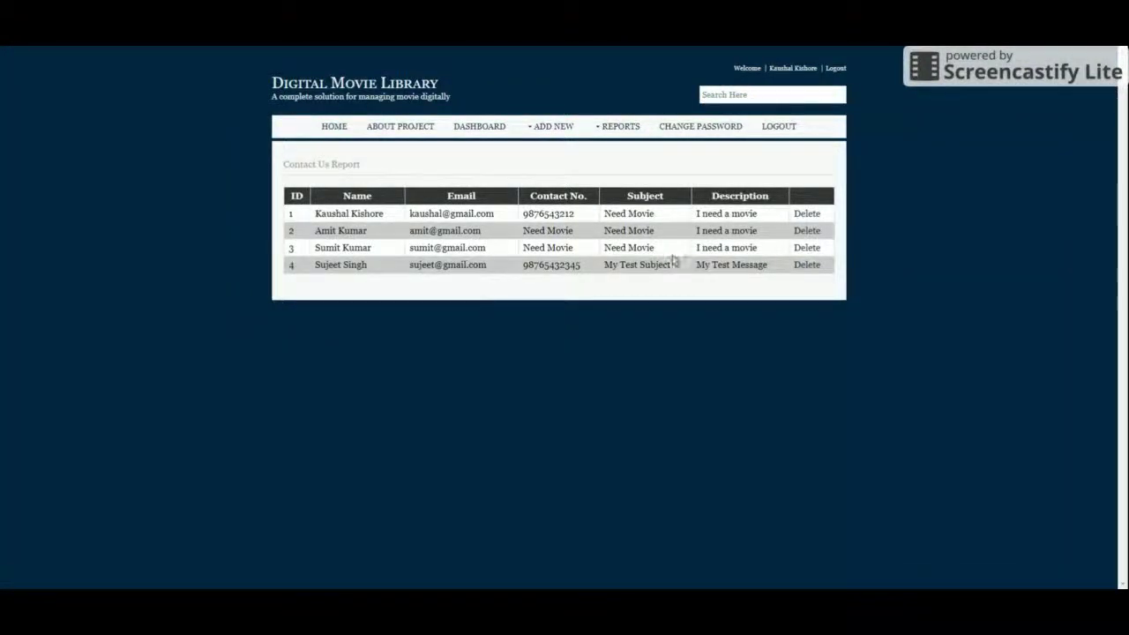
pyautogui.click(696, 126)
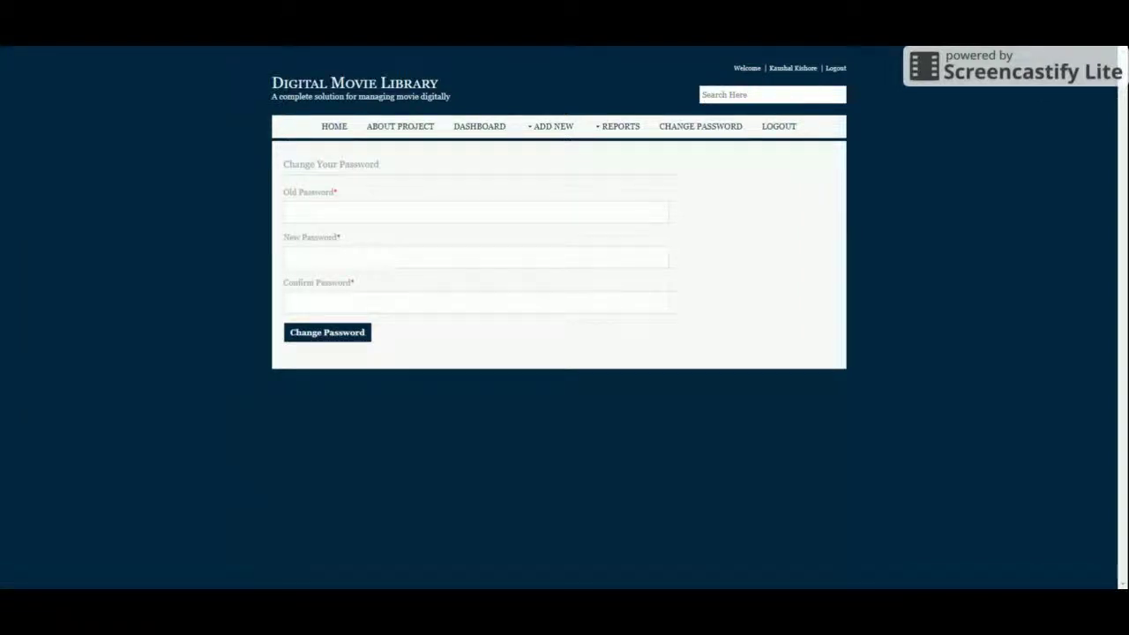
# Step: Log out of the admin account and go from the login page to HOME
pyautogui.click(779, 127)
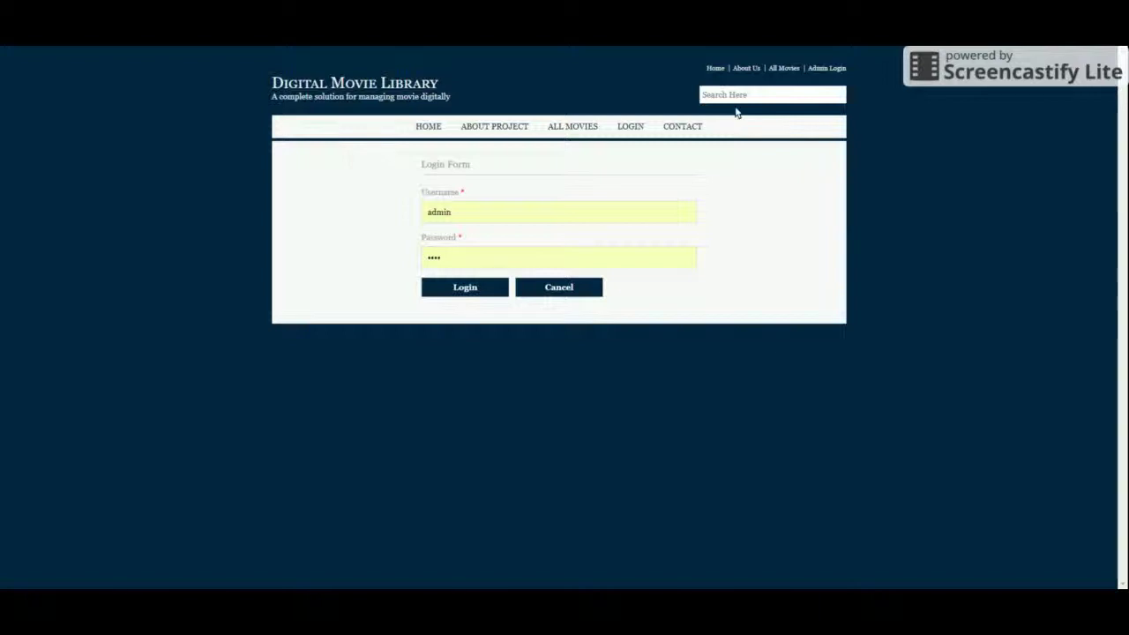
pyautogui.click(425, 126)
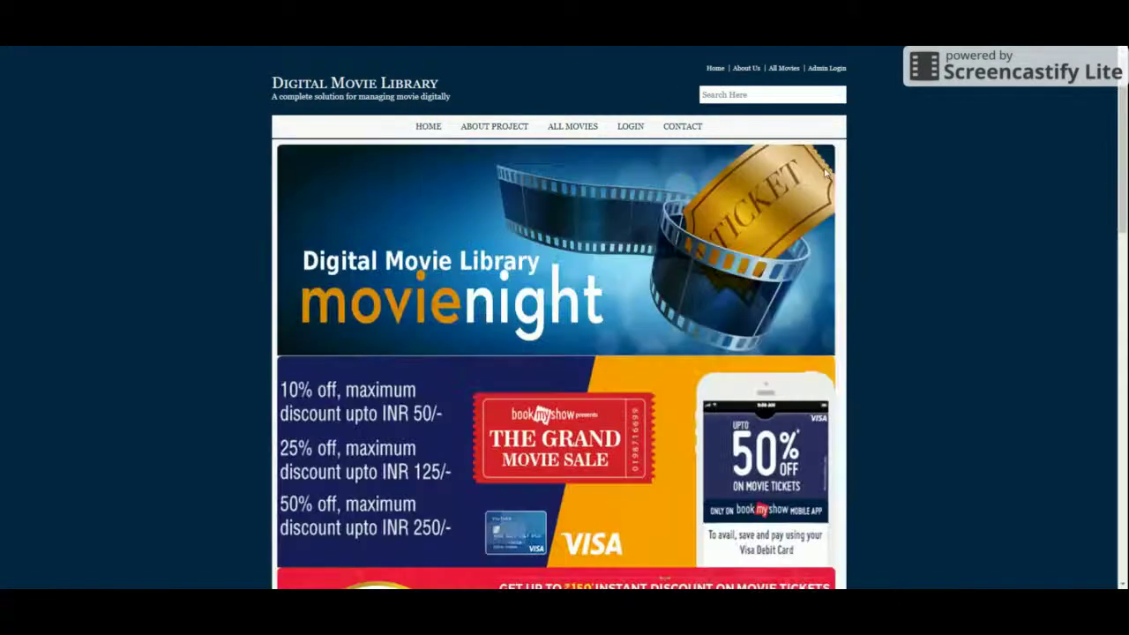